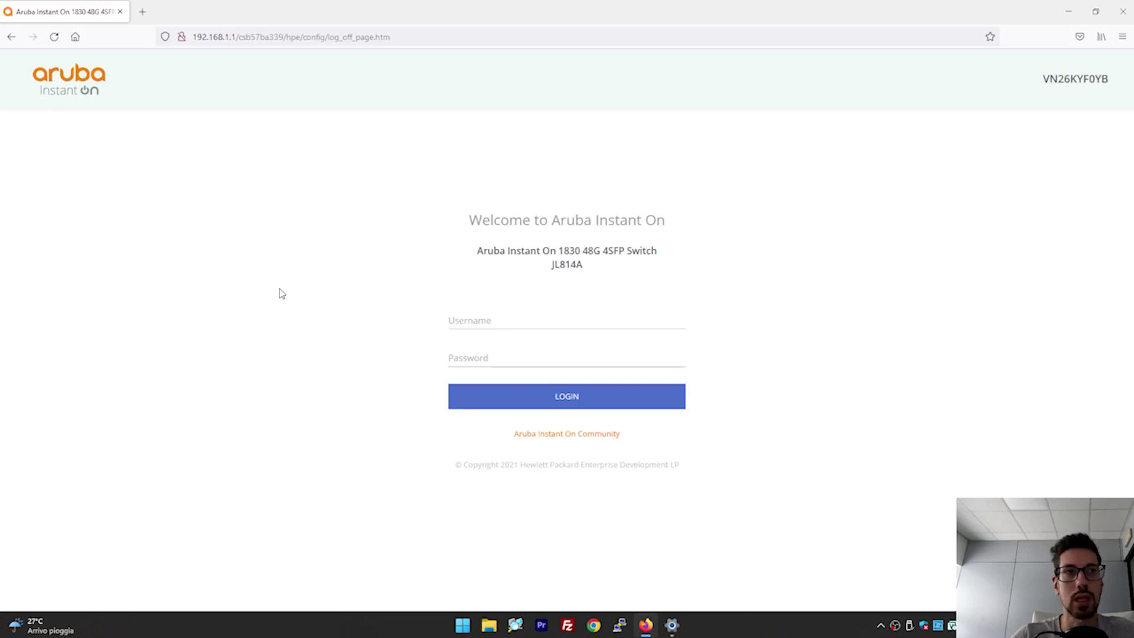
Log in with the lowercase 'admin' username and the administrator password.
click(610, 321)
text(ADMIN)
key(Tab)
double_click(610, 321)
text(admin)
key(Tab)
text(a)
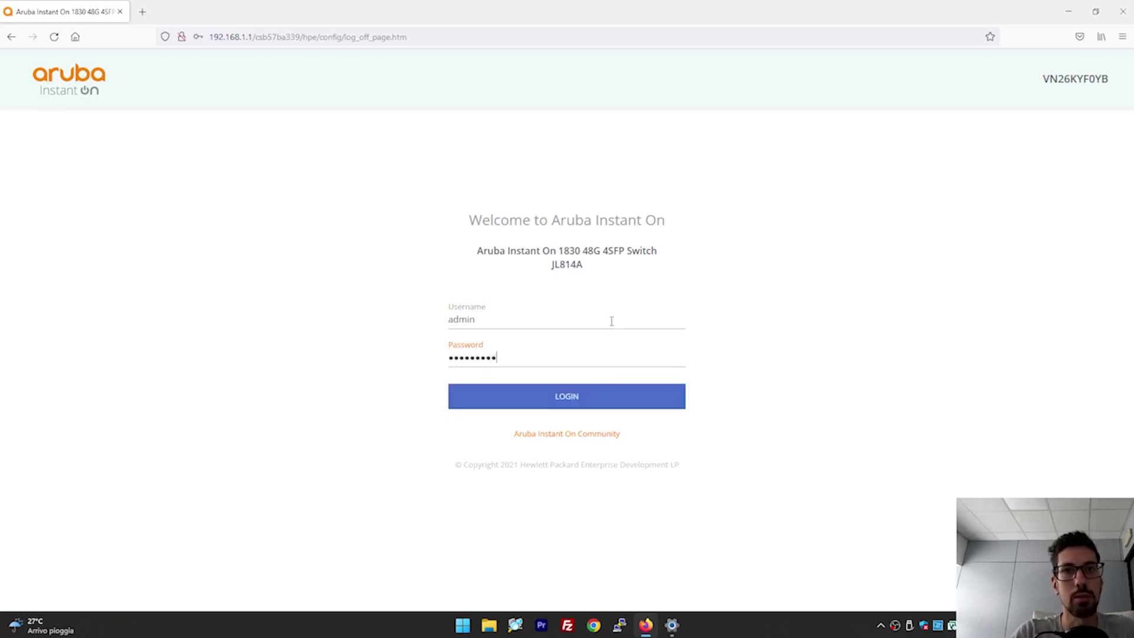
click(577, 394)
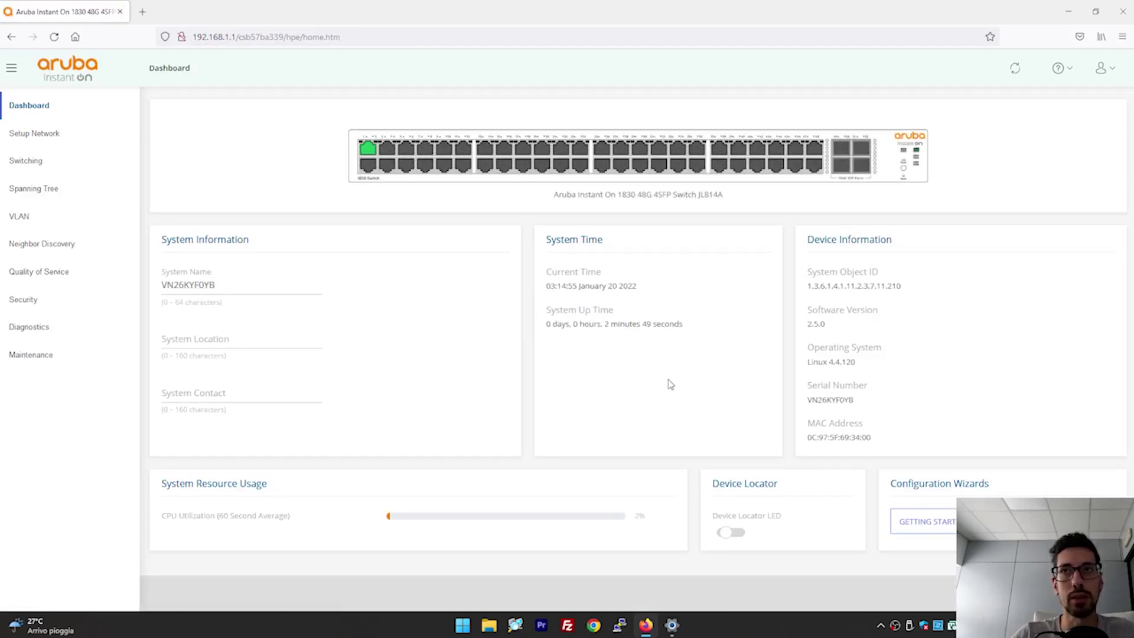
Inspect the System Name and empty System Location fields, then toggle the Device Locator LED.
double_click(235, 282)
click(237, 281)
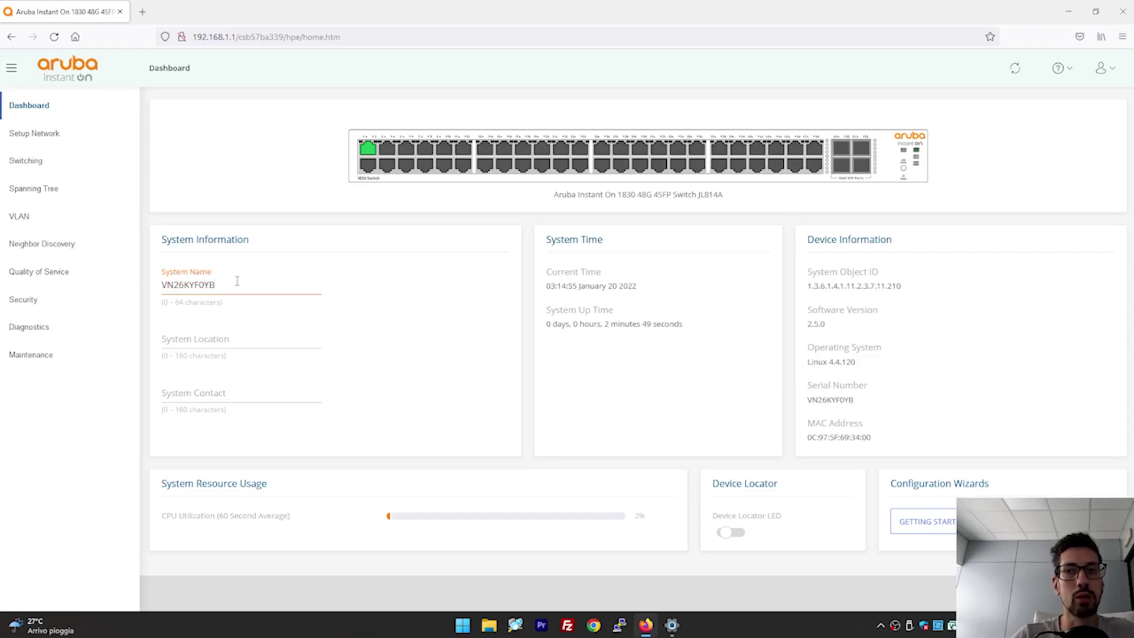
click(206, 340)
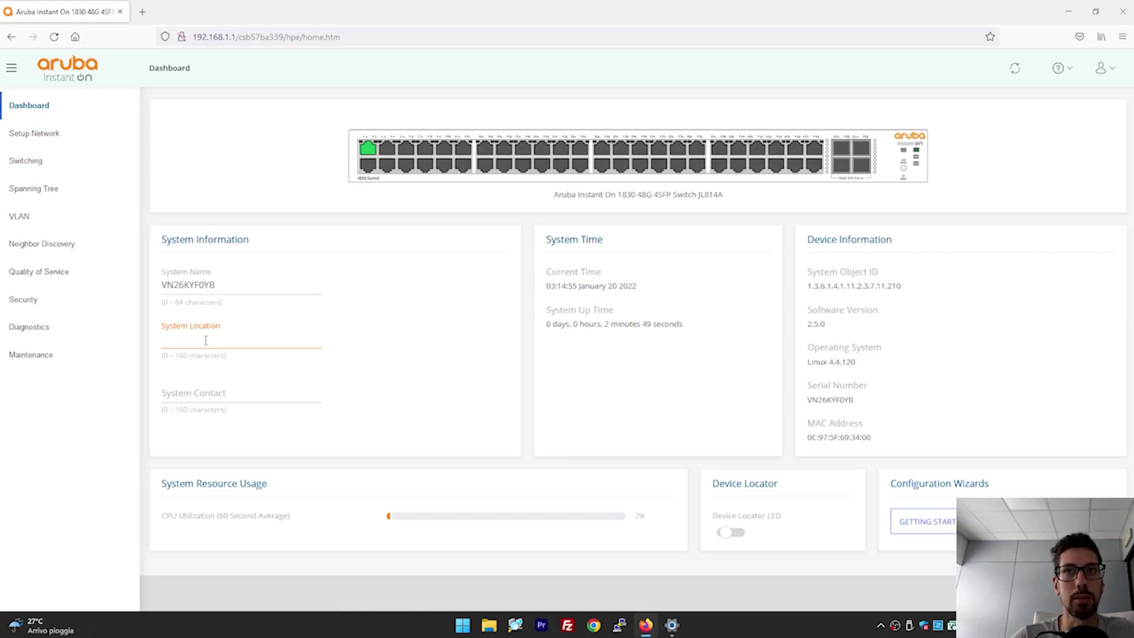
click(625, 402)
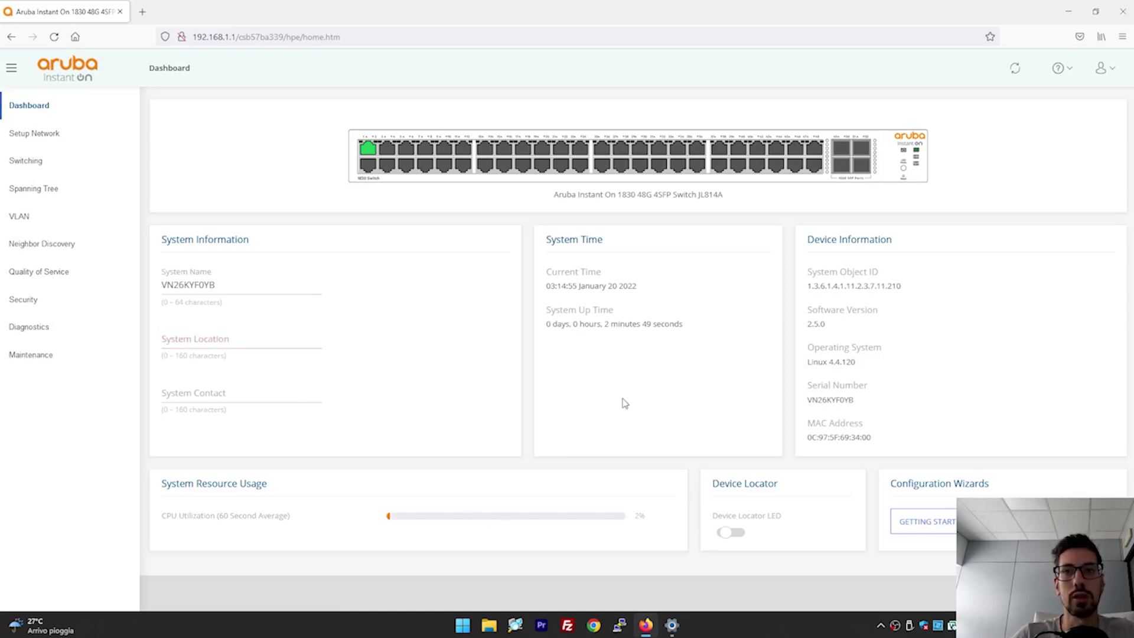
click(738, 534)
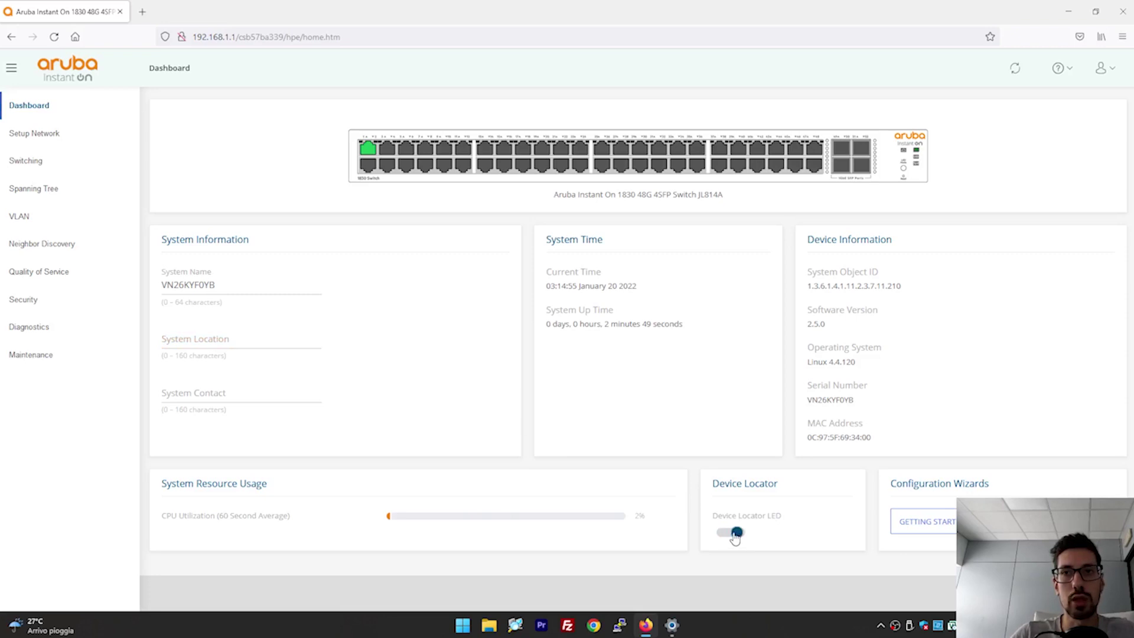
click(736, 534)
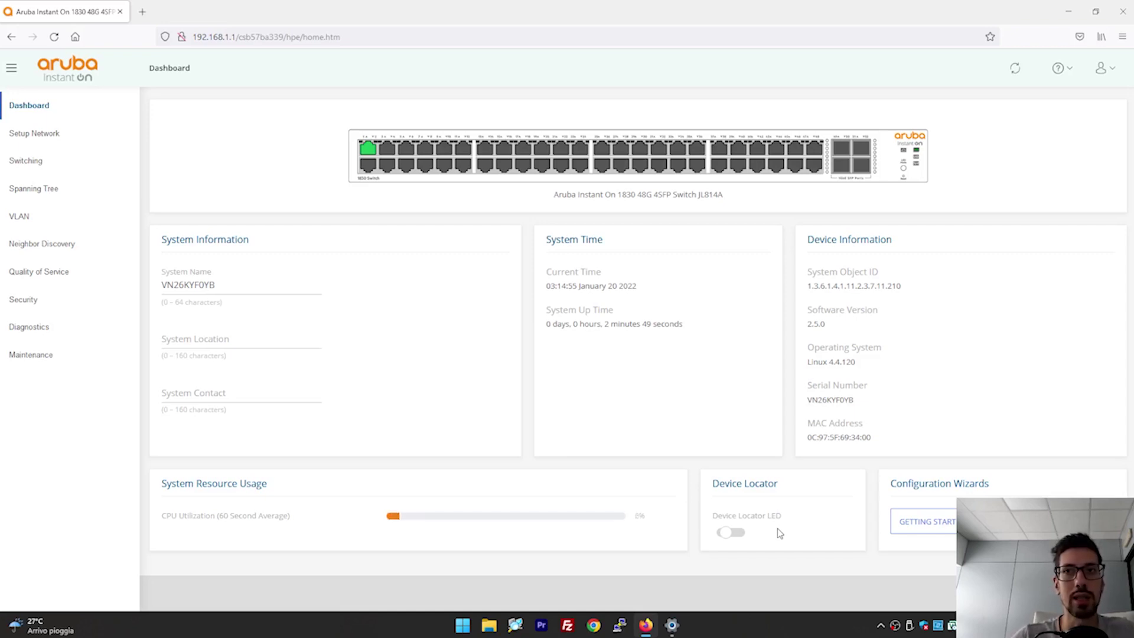
In Get Connected, try Static then keep DHCP, and review the HTTP and HTTPS settings.
click(62, 133)
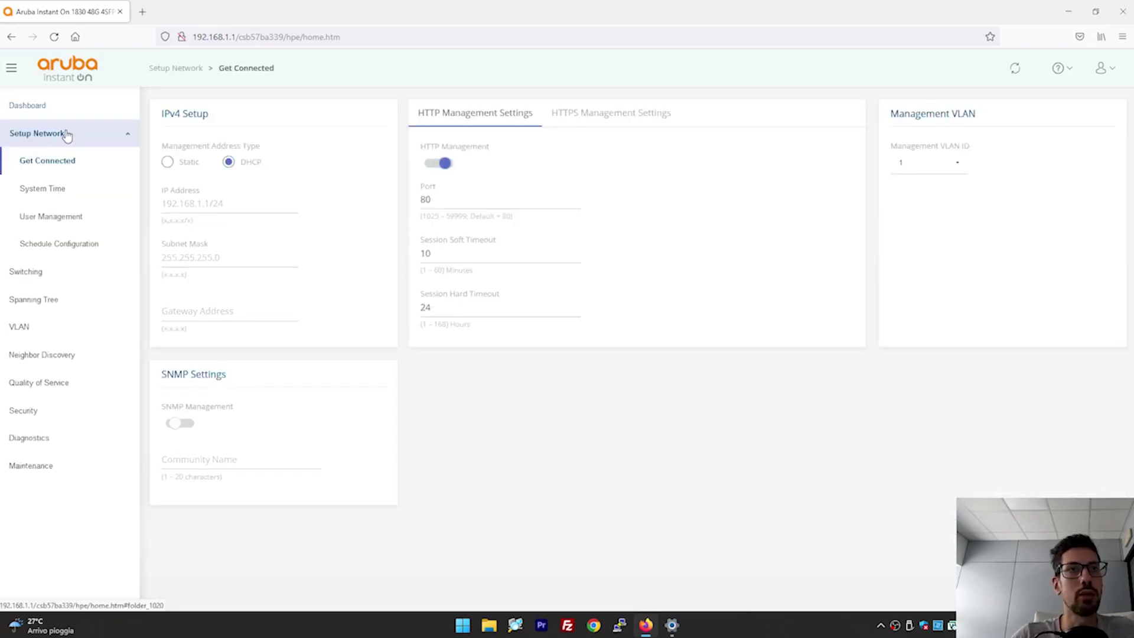
click(167, 162)
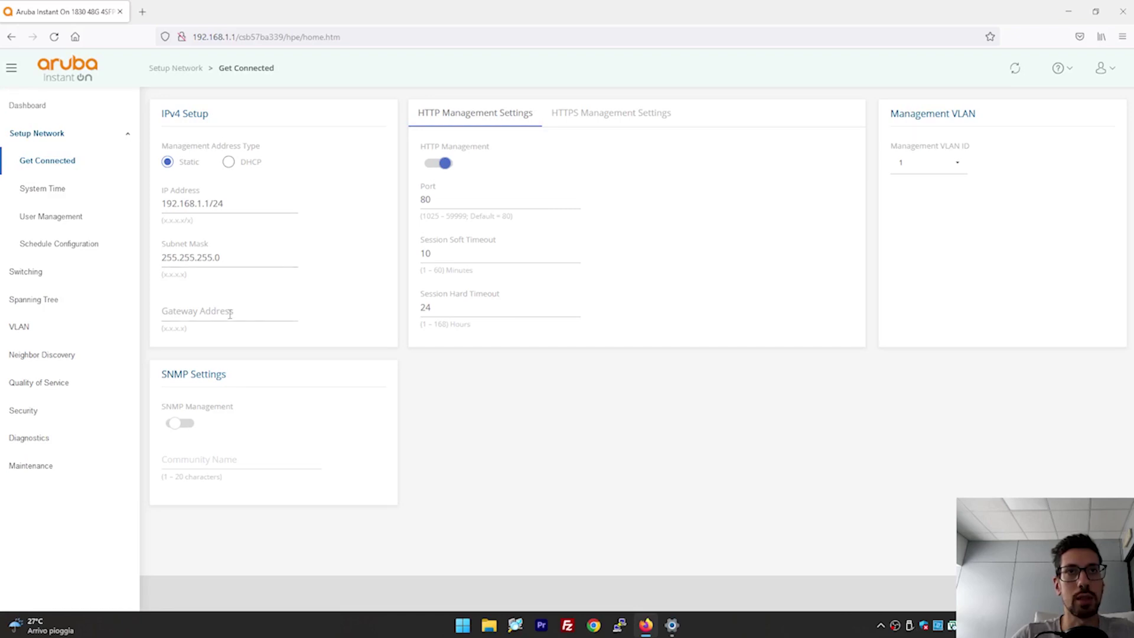
click(228, 162)
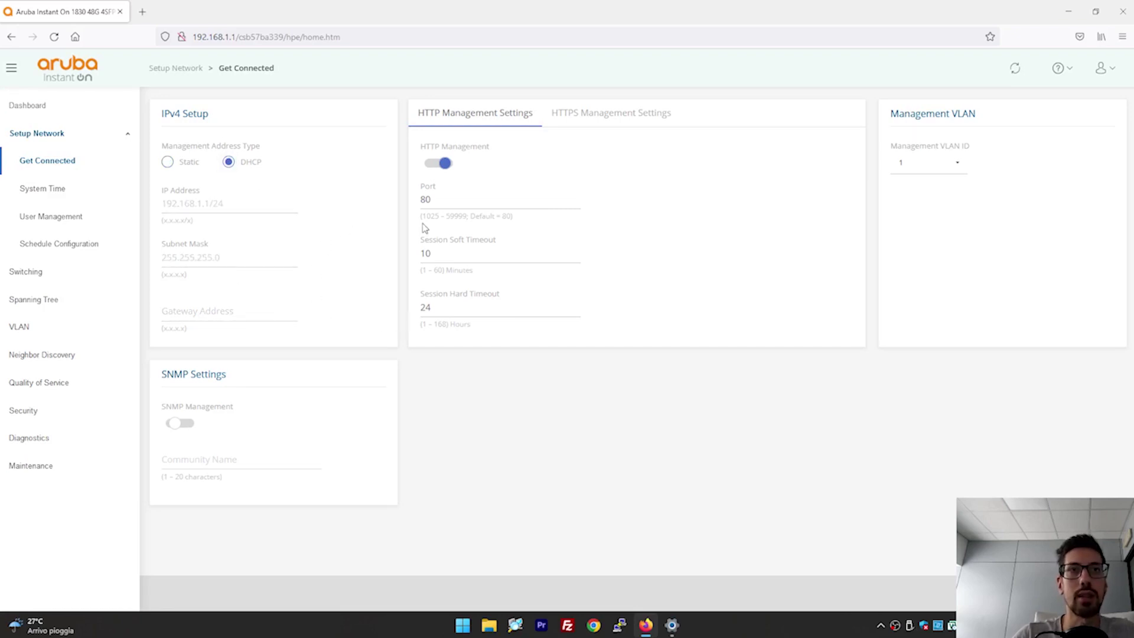
double_click(466, 194)
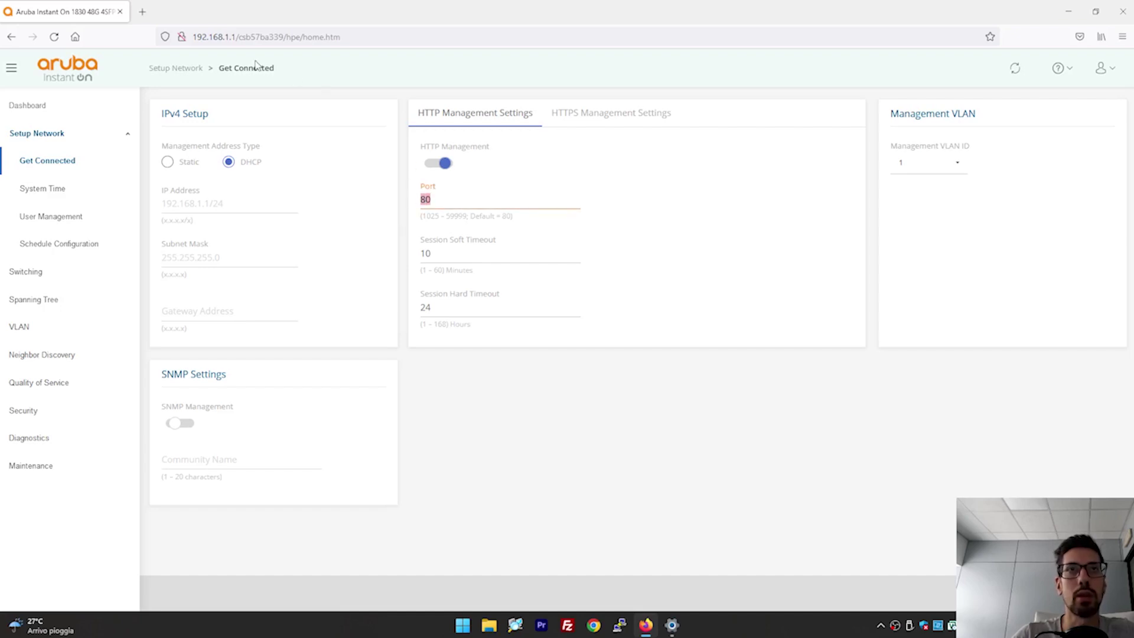
click(588, 111)
click(511, 121)
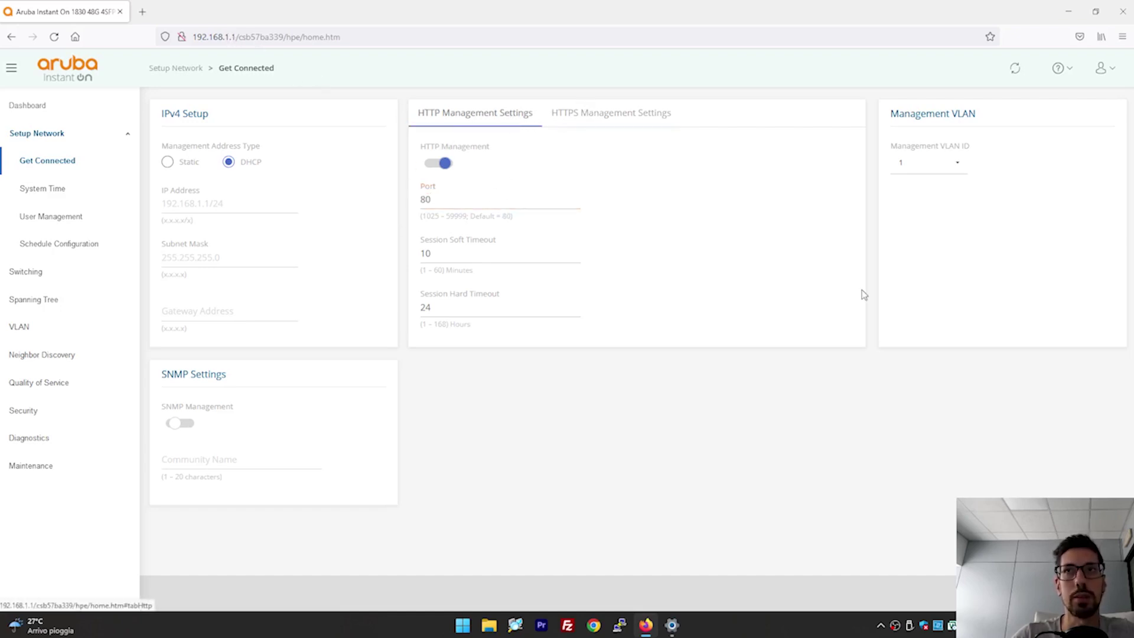
Check the Management VLAN choices, keep VLAN 1, and go to System Time.
click(922, 172)
click(927, 186)
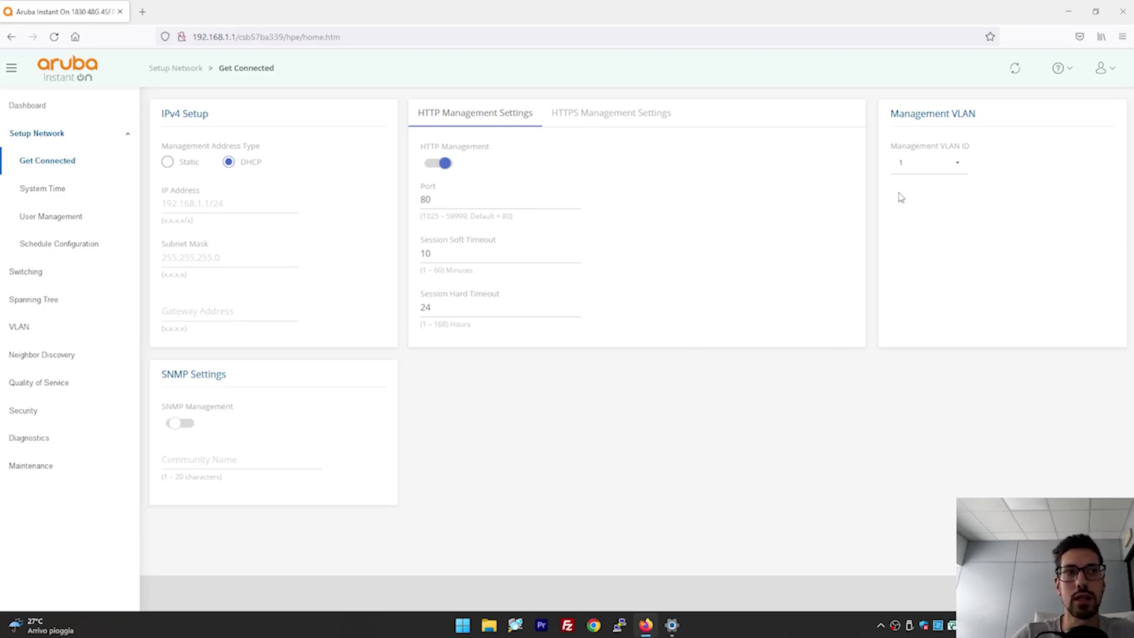
click(939, 166)
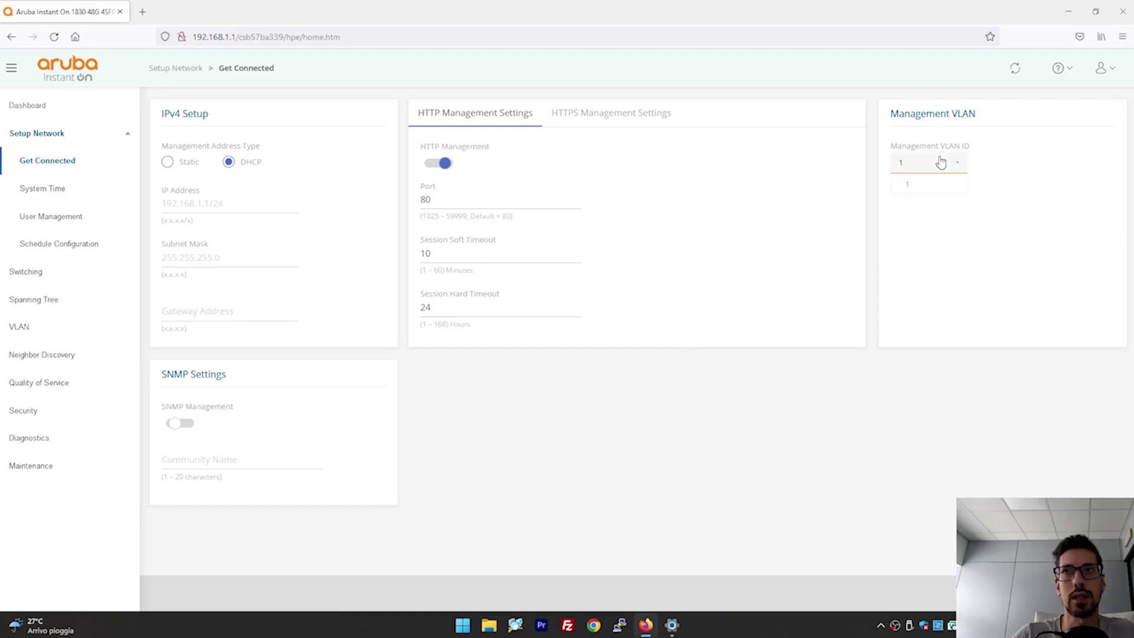
click(910, 317)
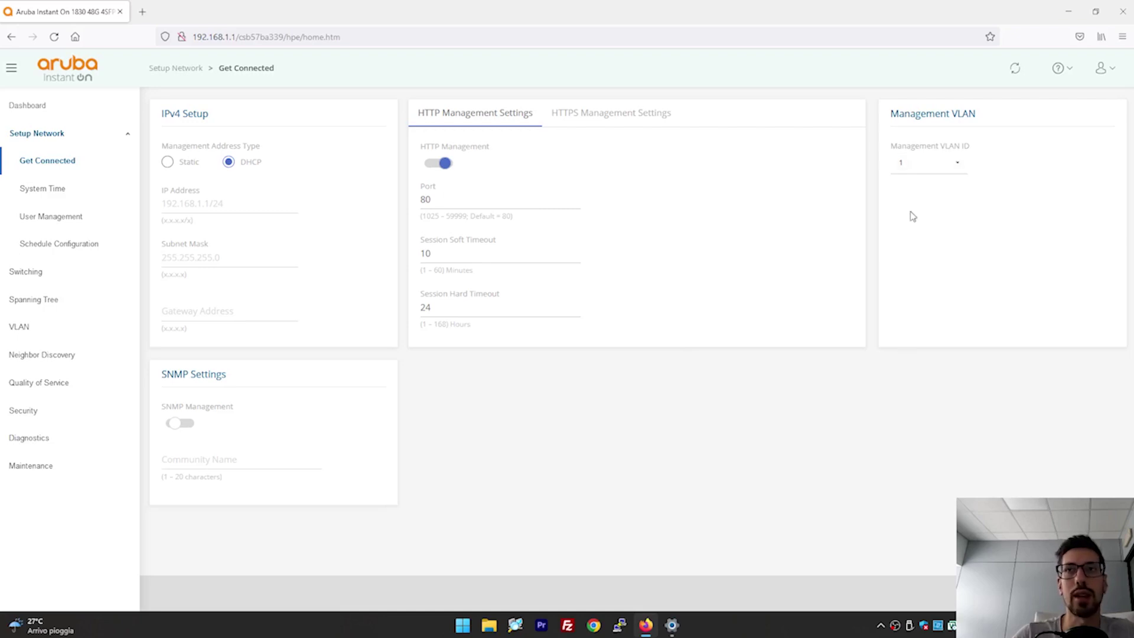
click(909, 170)
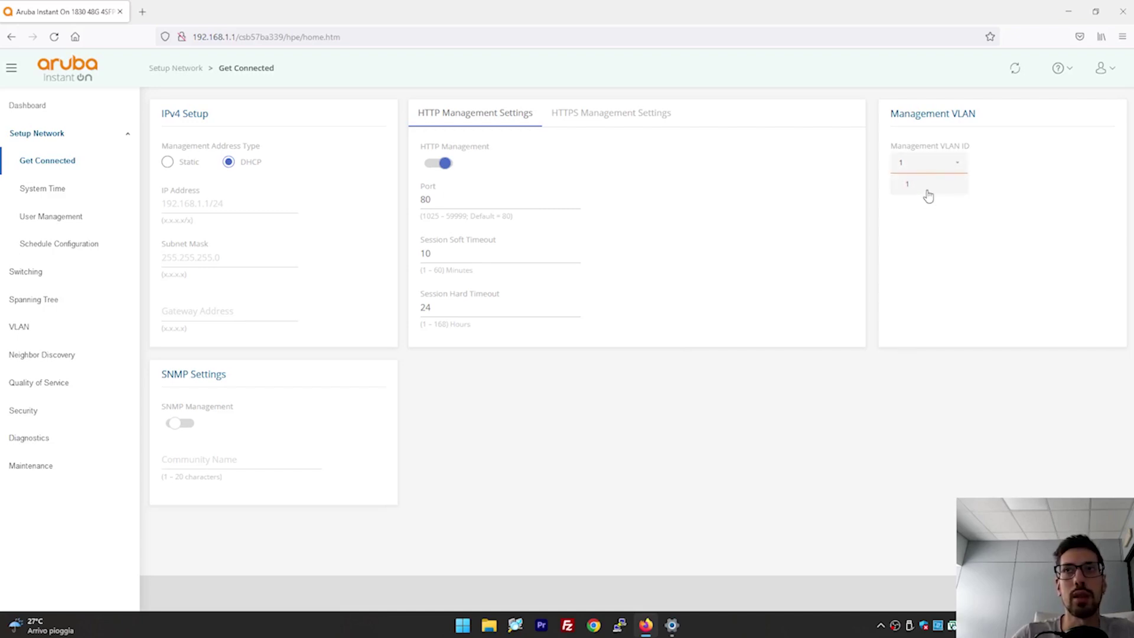
click(928, 196)
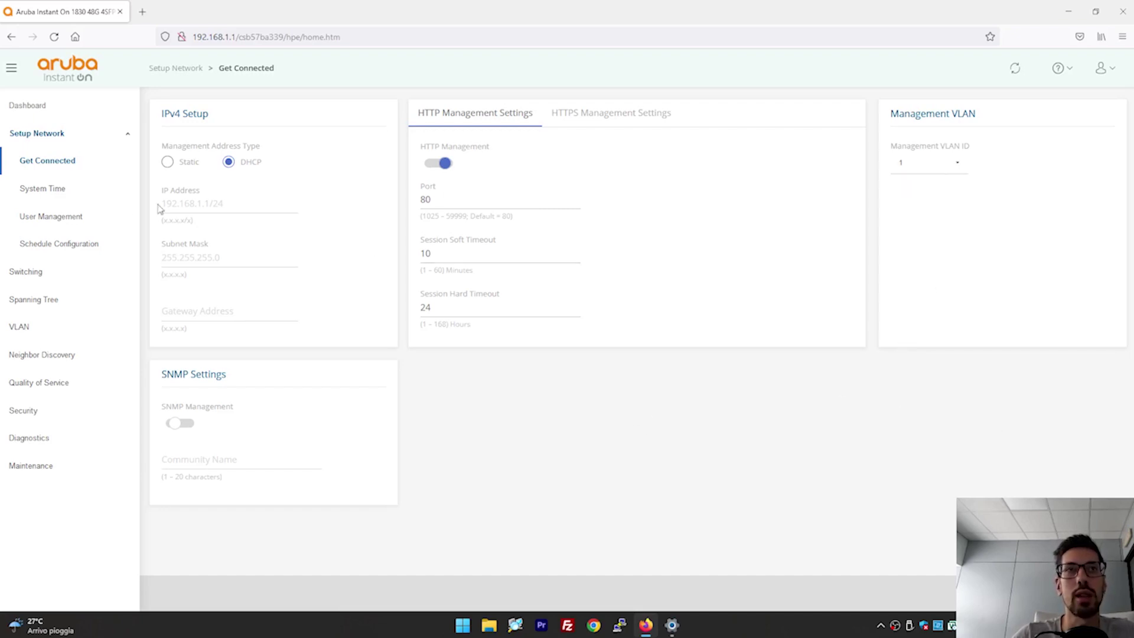
click(86, 197)
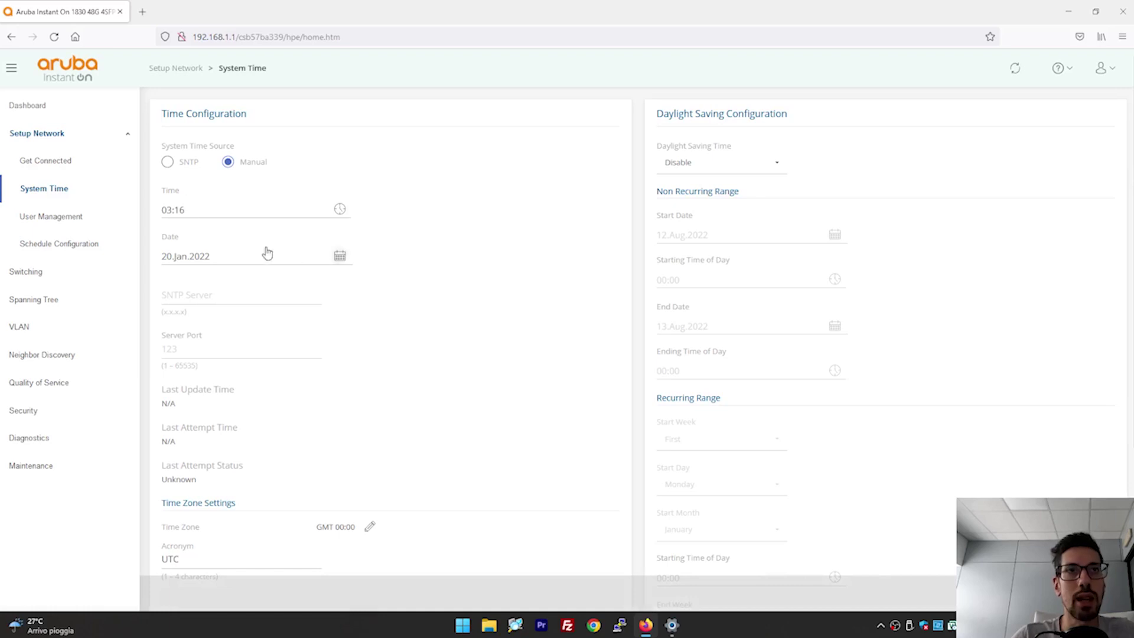
Switch the time source to SNTP and back, leaving it on Manual.
click(168, 164)
click(229, 167)
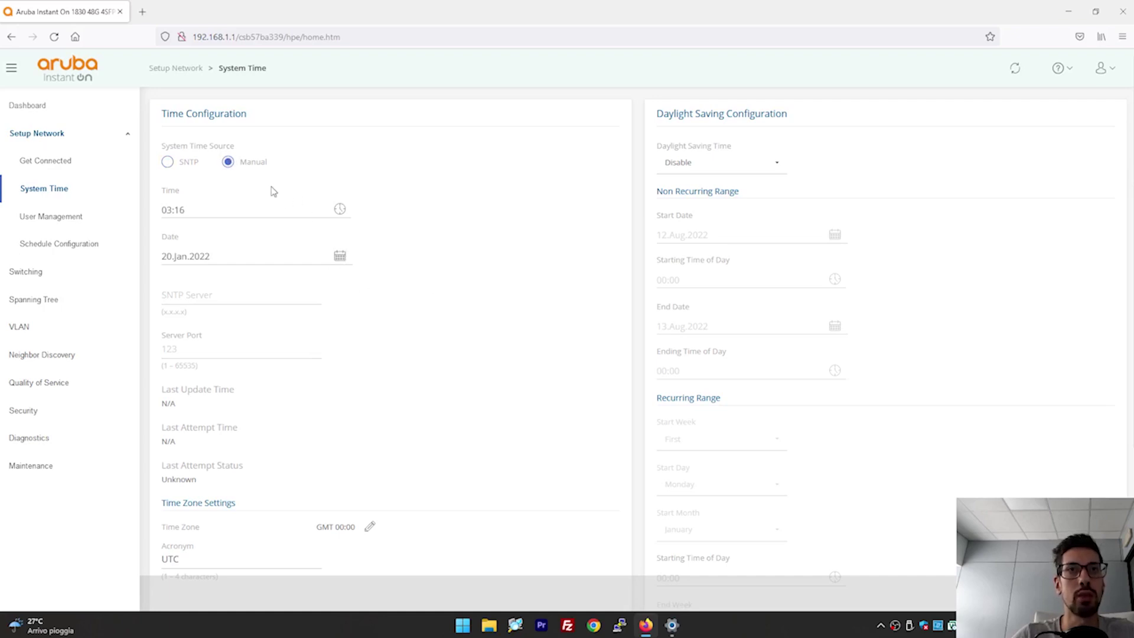
click(228, 162)
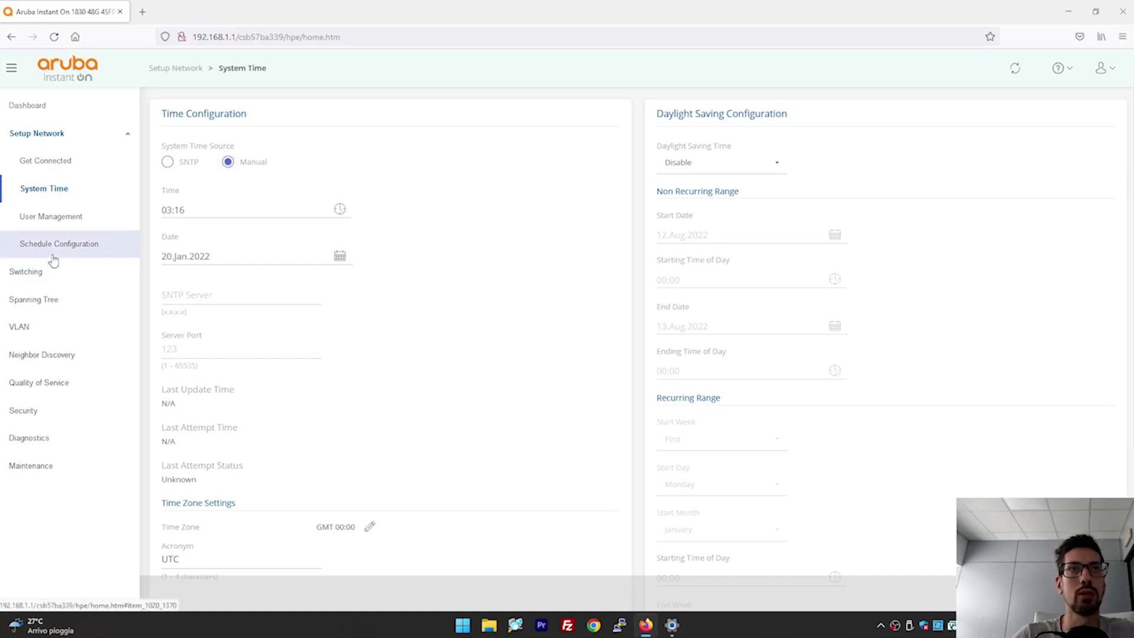
scroll(478, 384, down, 2)
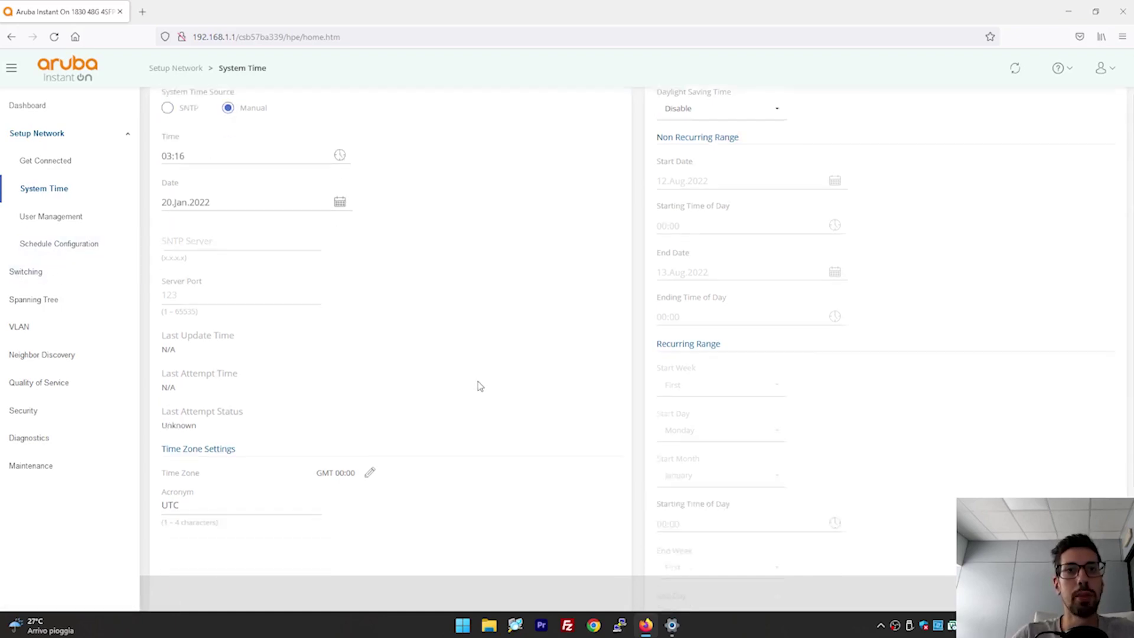
scroll(478, 384, up, 2)
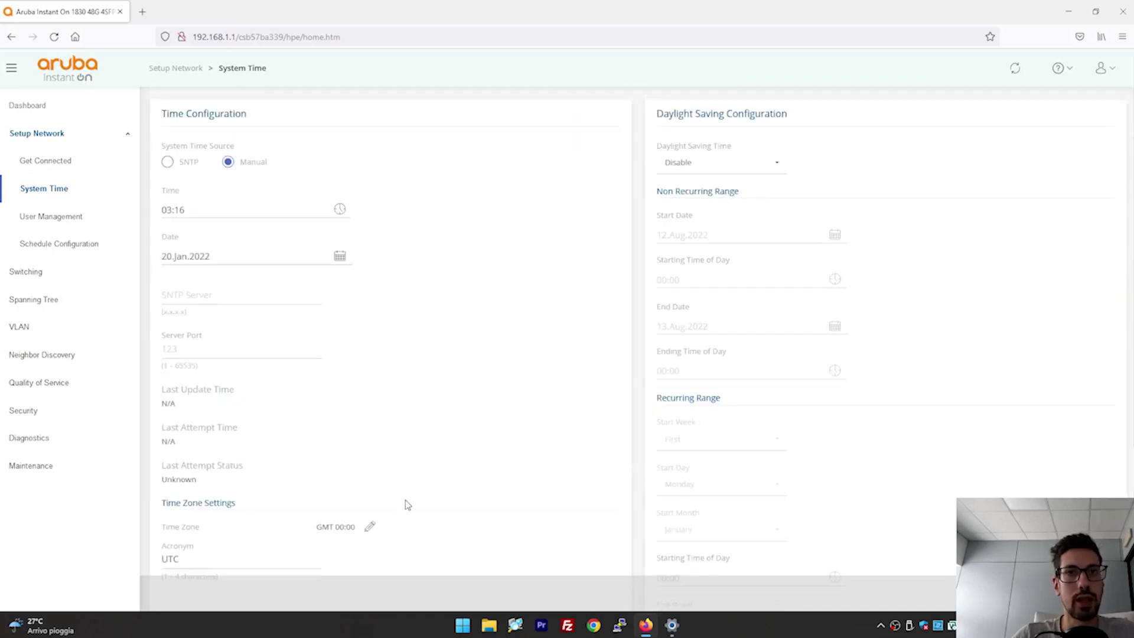
scroll(469, 438, down, 1)
scroll(469, 438, up, 1)
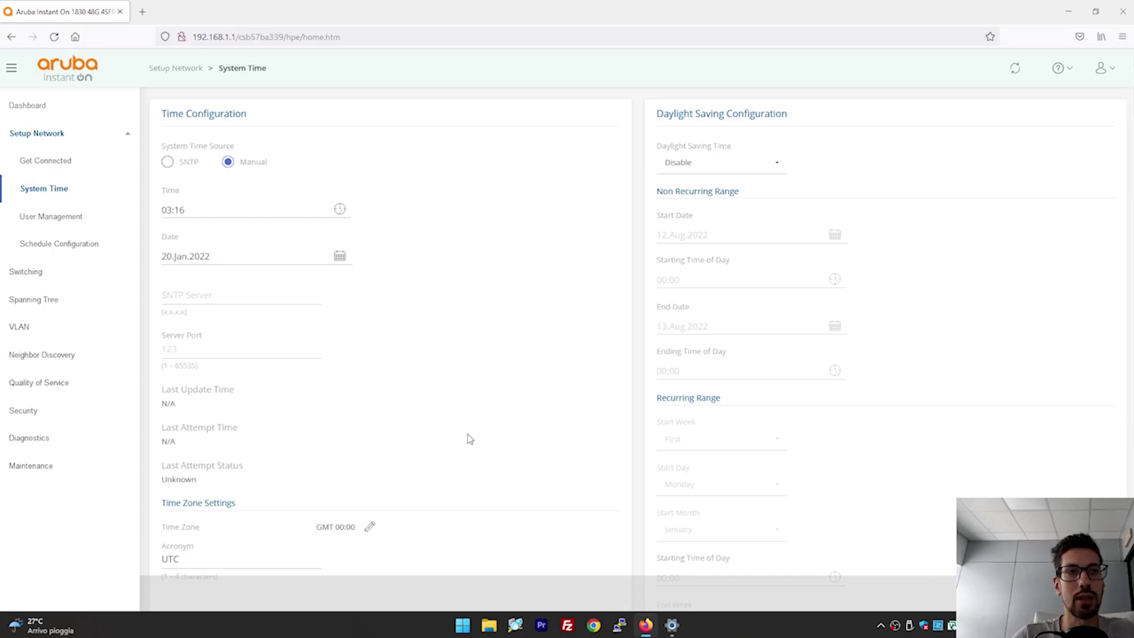
Look over the User Management page, then go to Schedule Configuration.
click(44, 216)
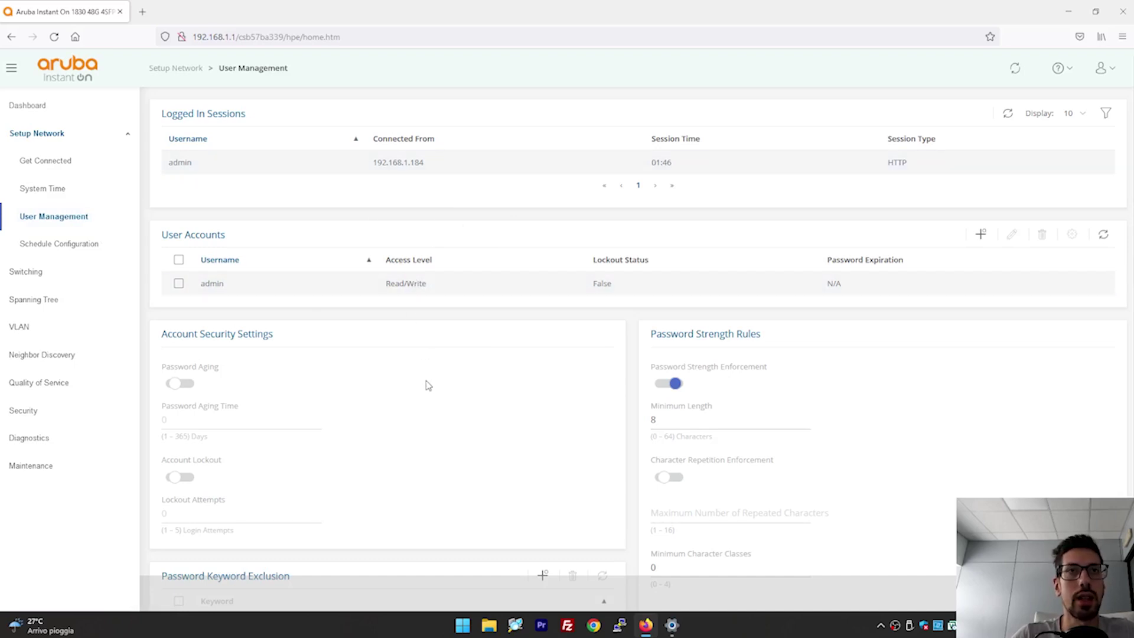
scroll(533, 402, down, 2)
scroll(530, 387, up, 2)
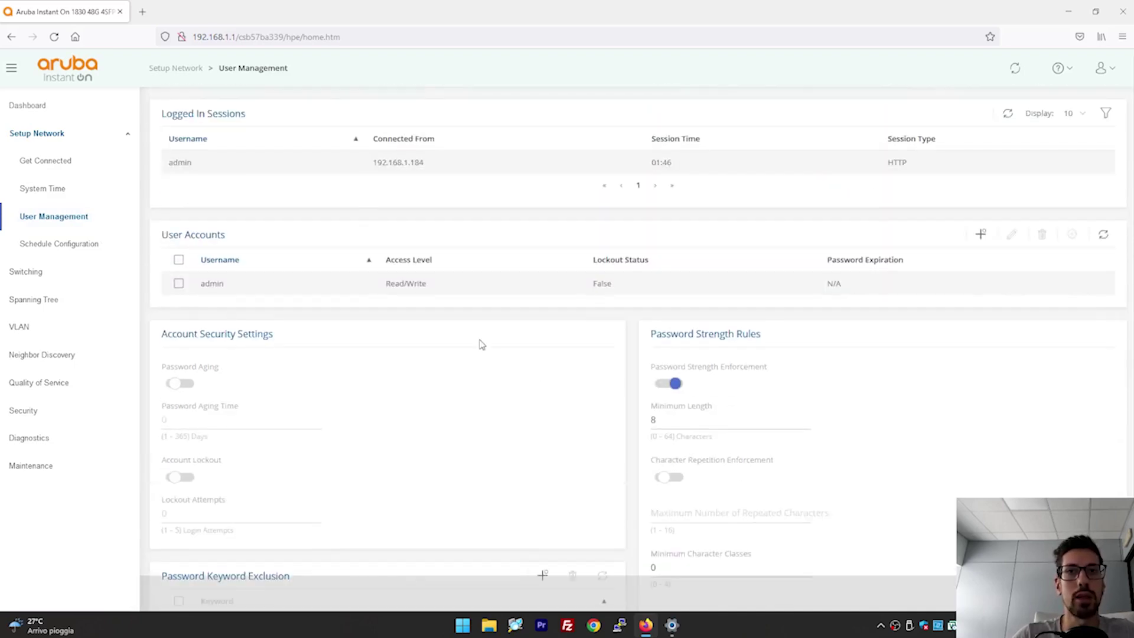
click(56, 247)
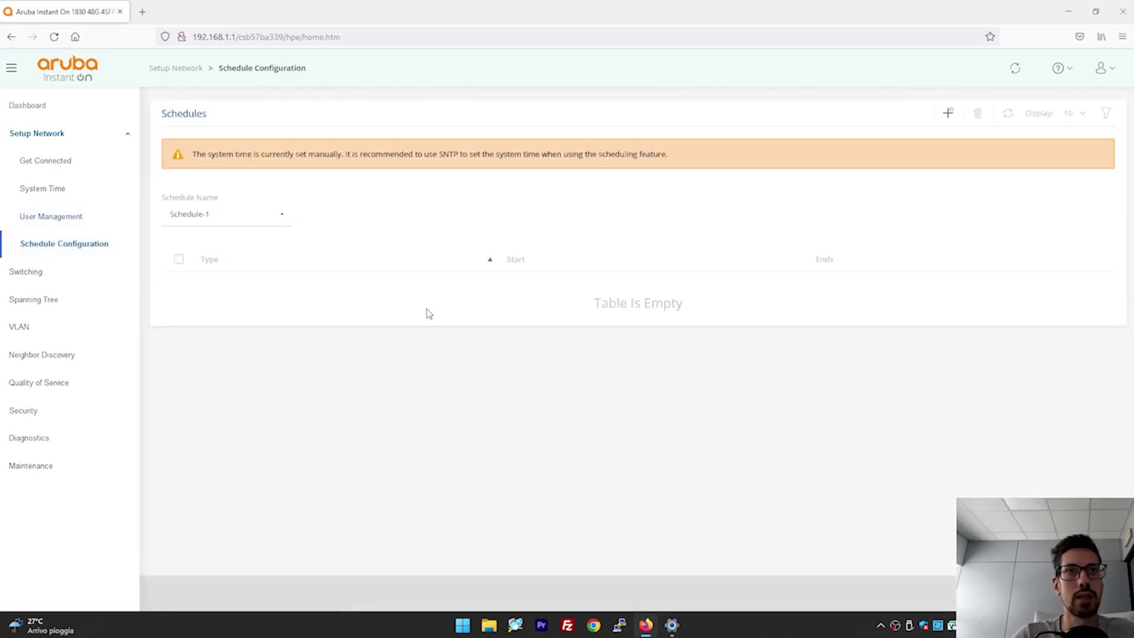
Open and discard the Add Schedule form, then go to Switching > Port Configuration.
click(947, 113)
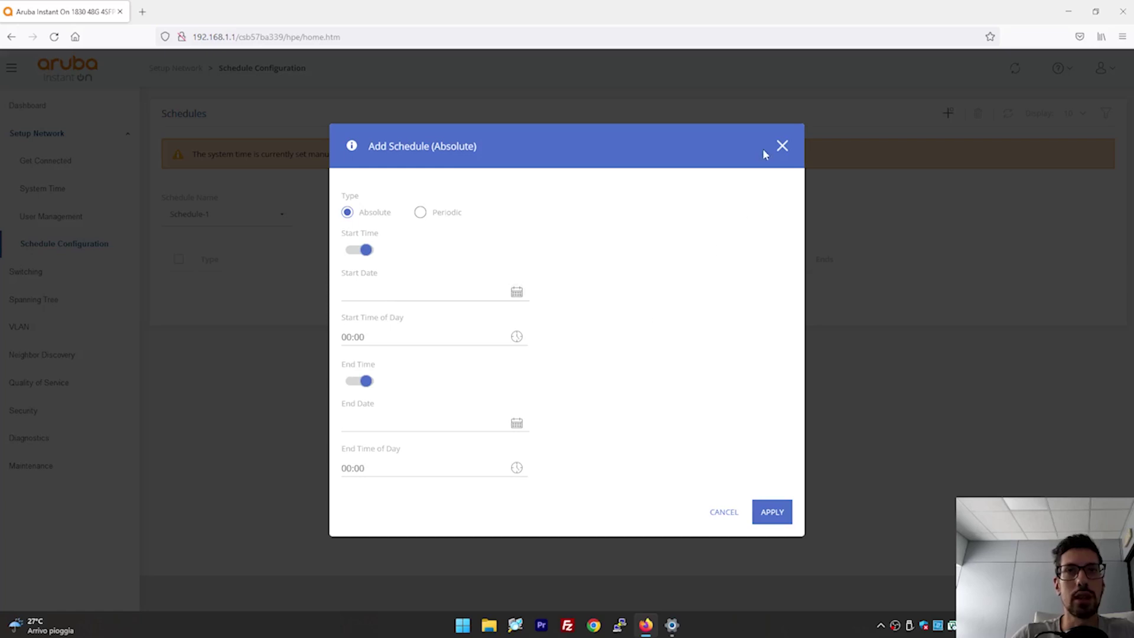
click(781, 146)
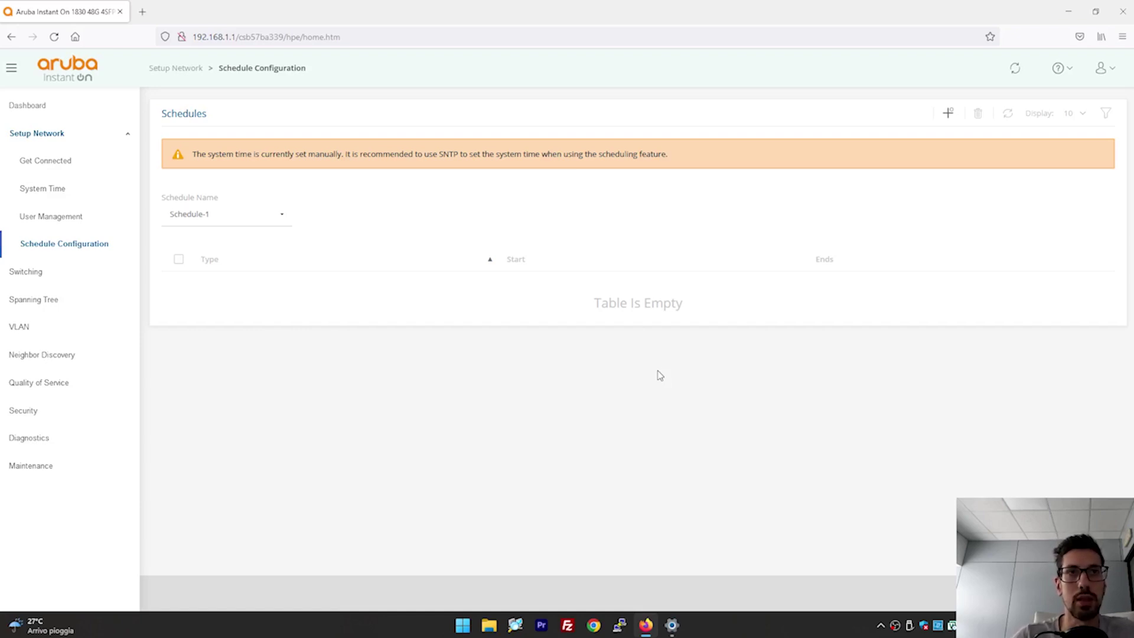
click(106, 273)
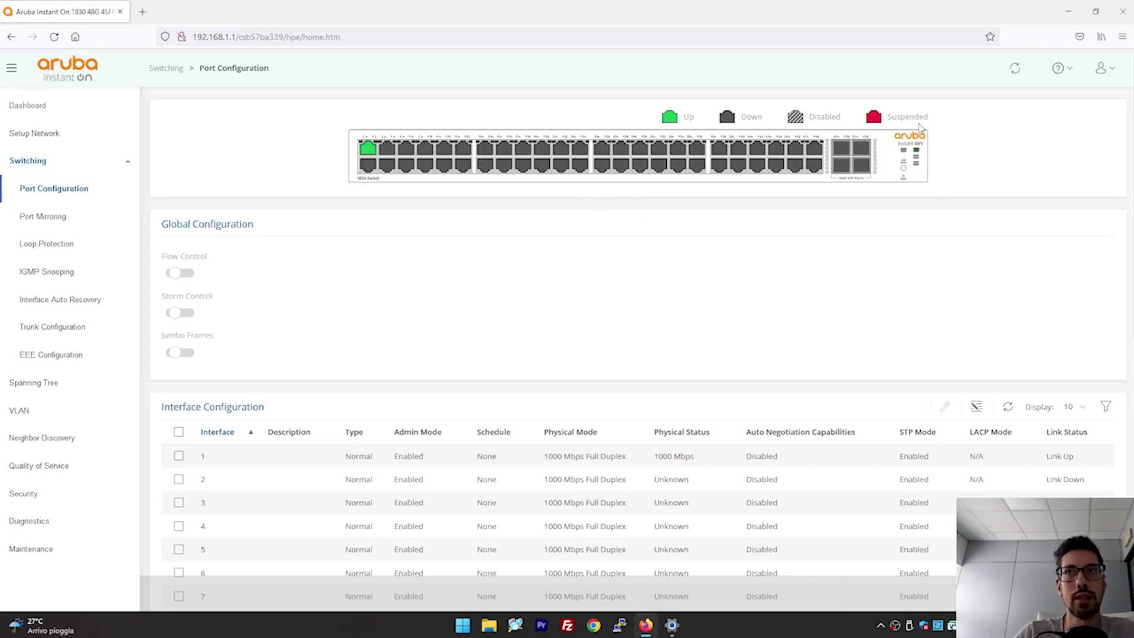
scroll(679, 302, down, 2)
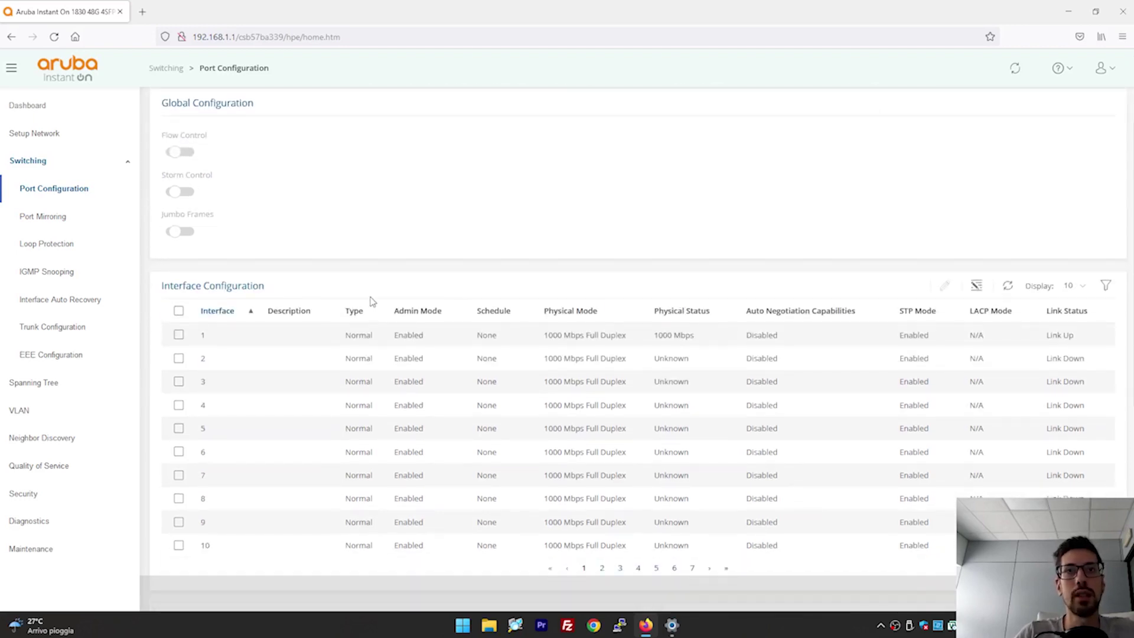
click(179, 335)
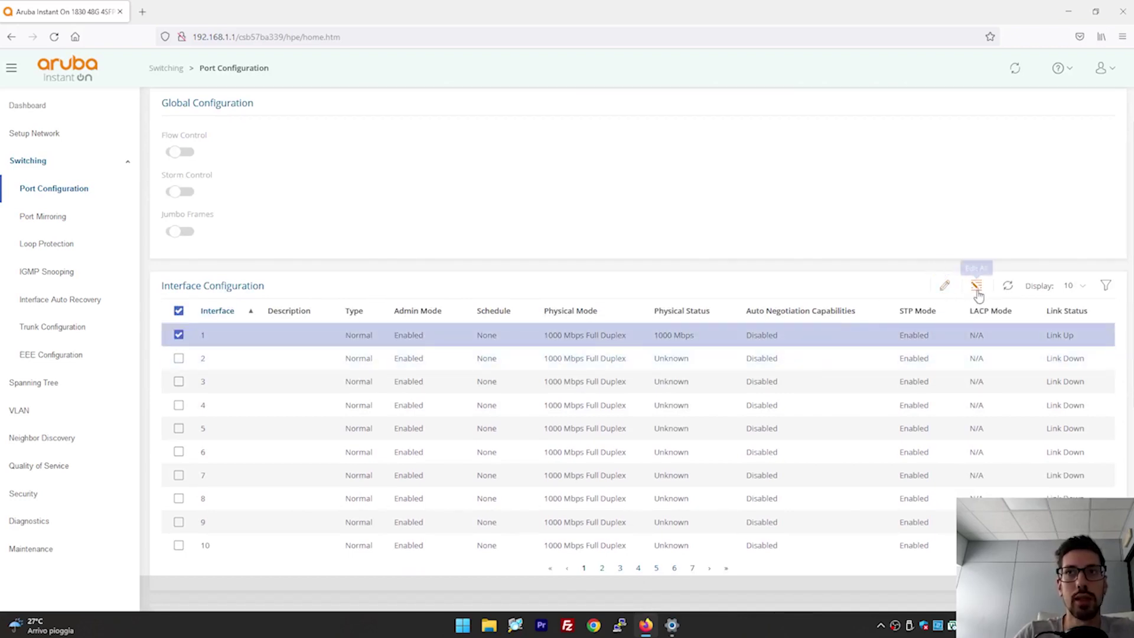
click(944, 285)
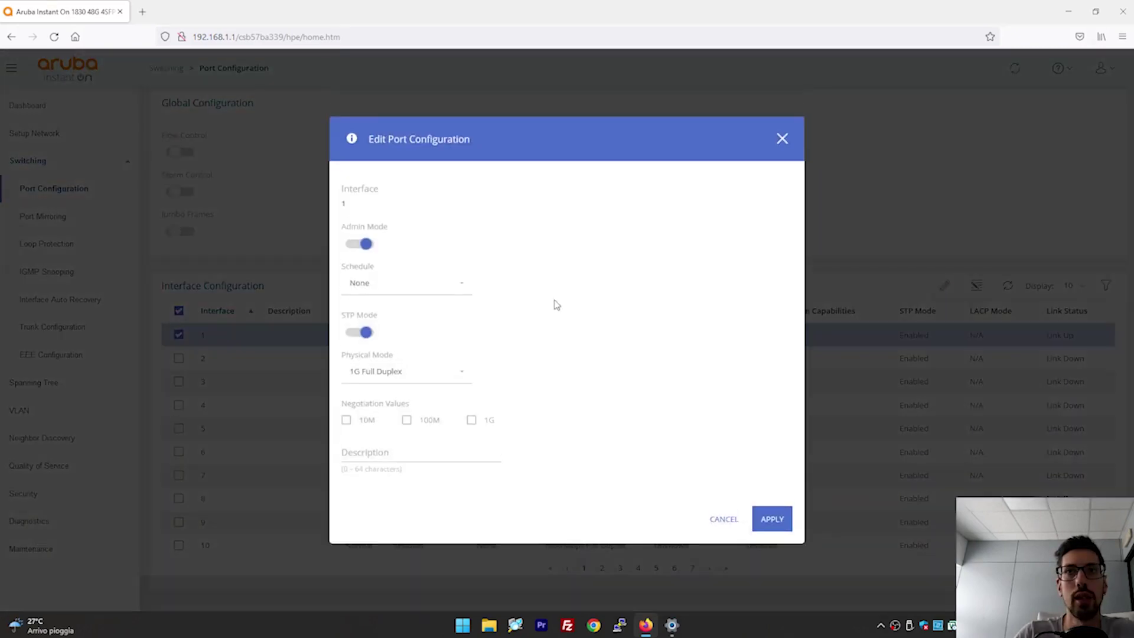
click(357, 332)
click(356, 333)
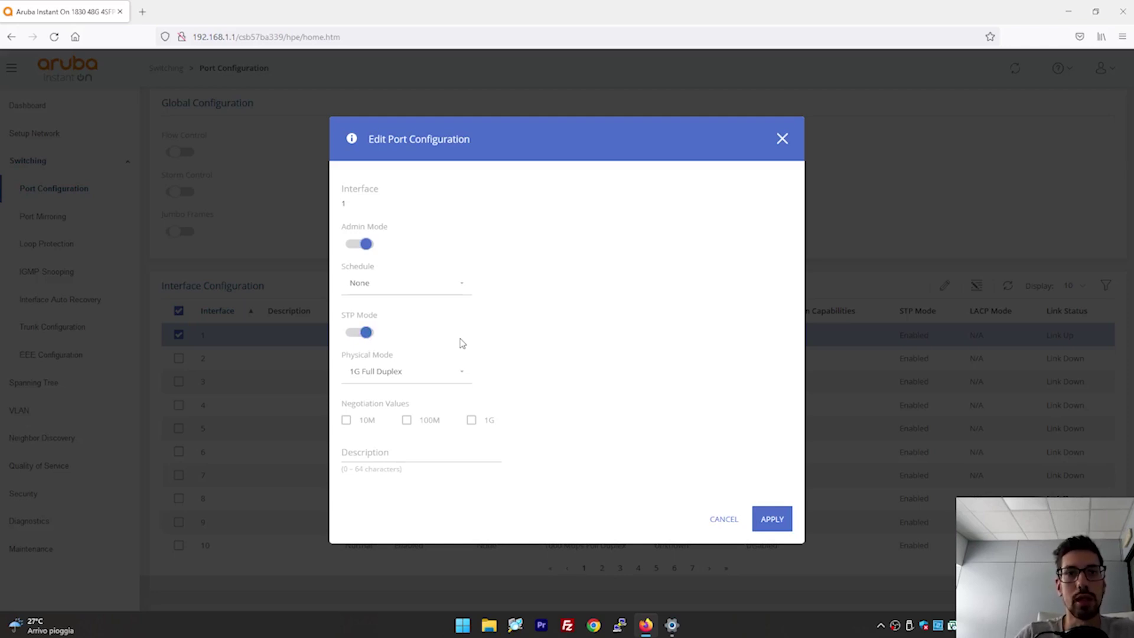
click(713, 521)
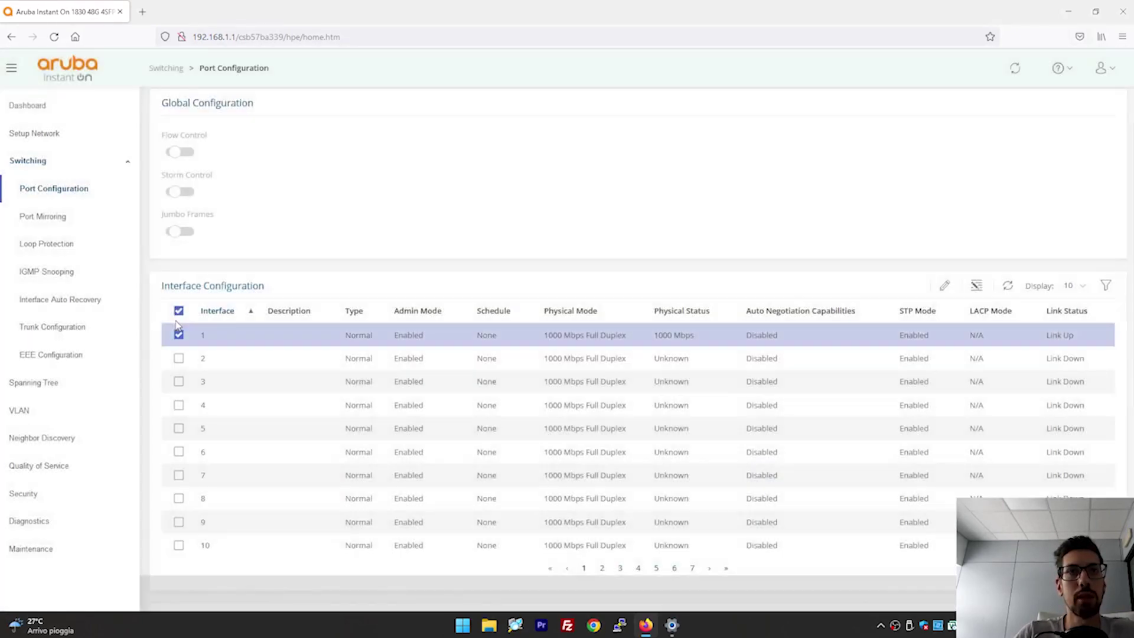
click(179, 335)
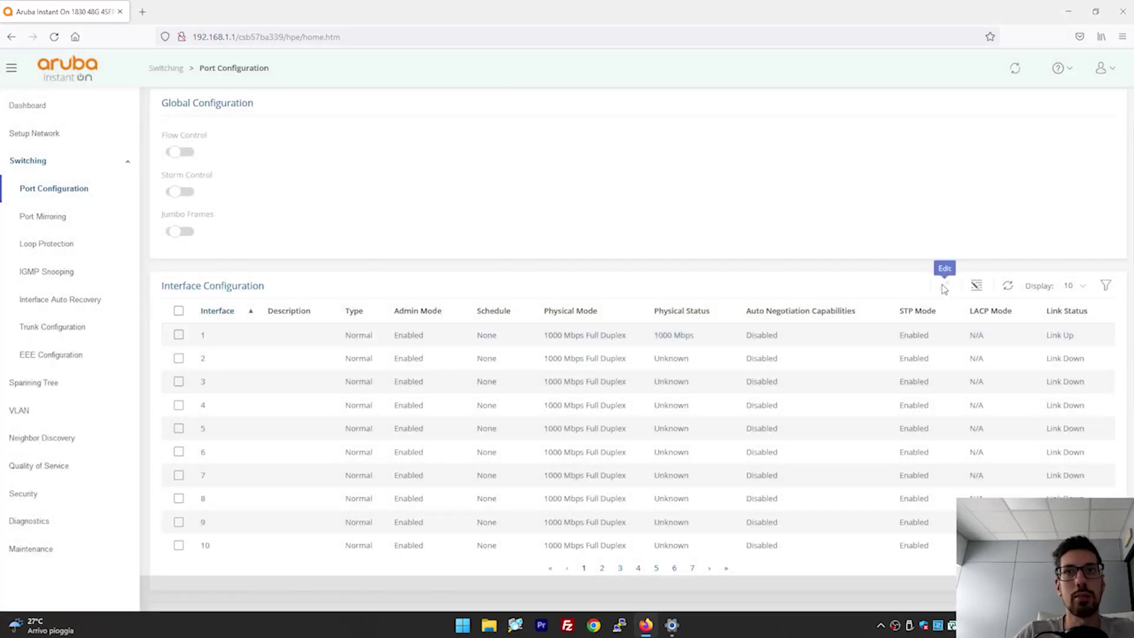
click(179, 357)
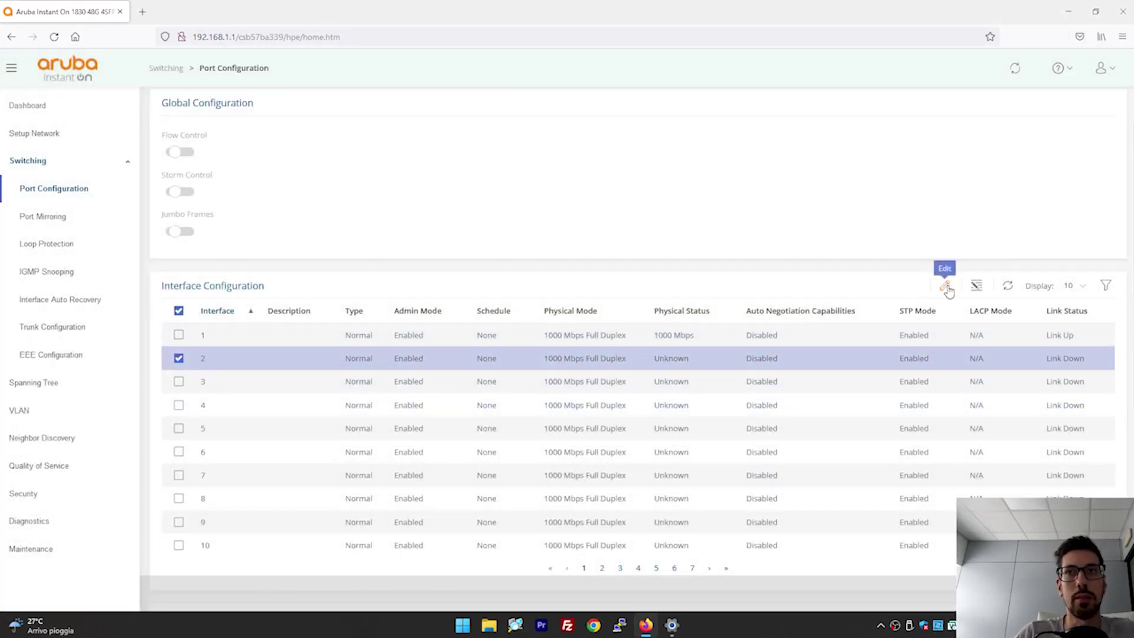
click(945, 287)
click(375, 373)
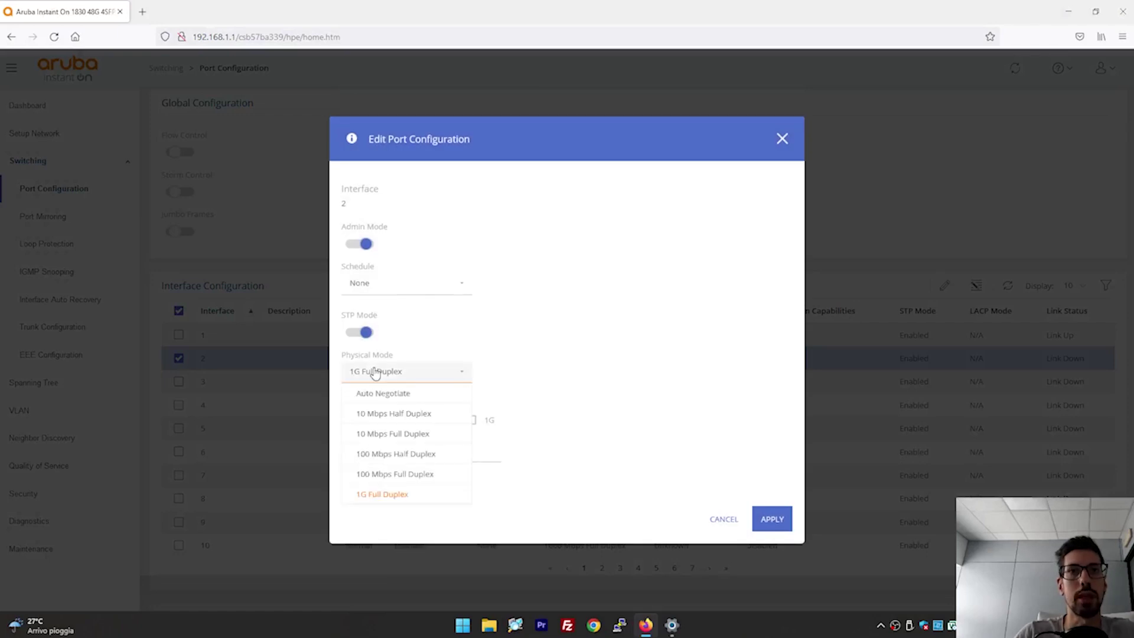
click(390, 377)
click(396, 370)
click(394, 376)
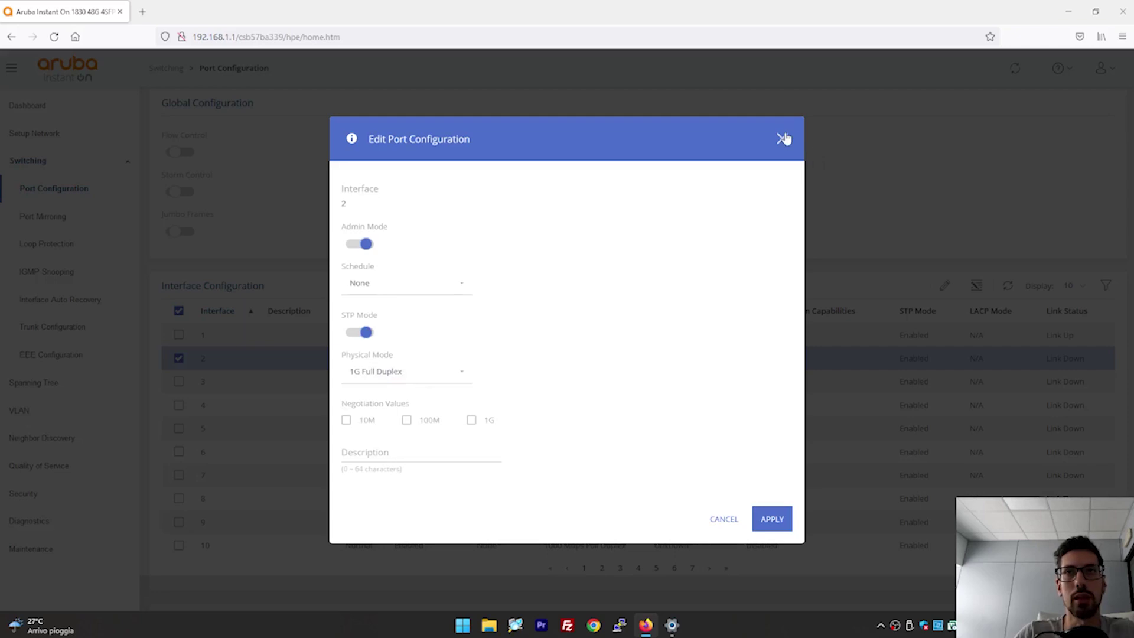
click(782, 138)
Scroll down to the Interface Statistics table, then go to Port Mirroring.
scroll(579, 321, down, 5)
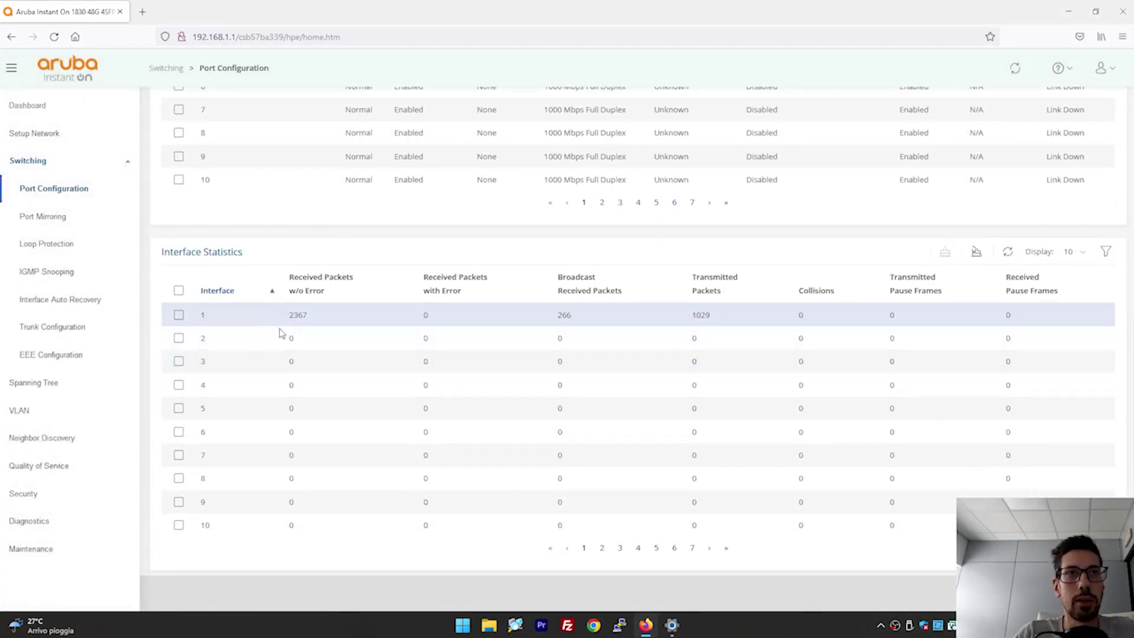
click(54, 218)
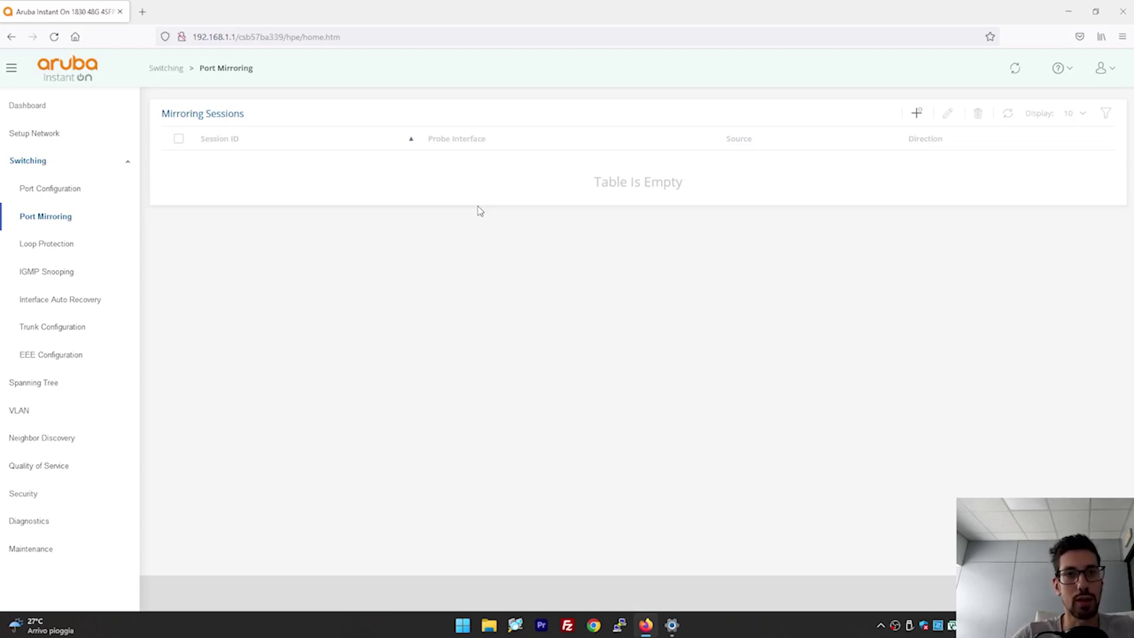
Start a mirroring session with source port 1, cancel it, and go to Loop Protection.
click(917, 113)
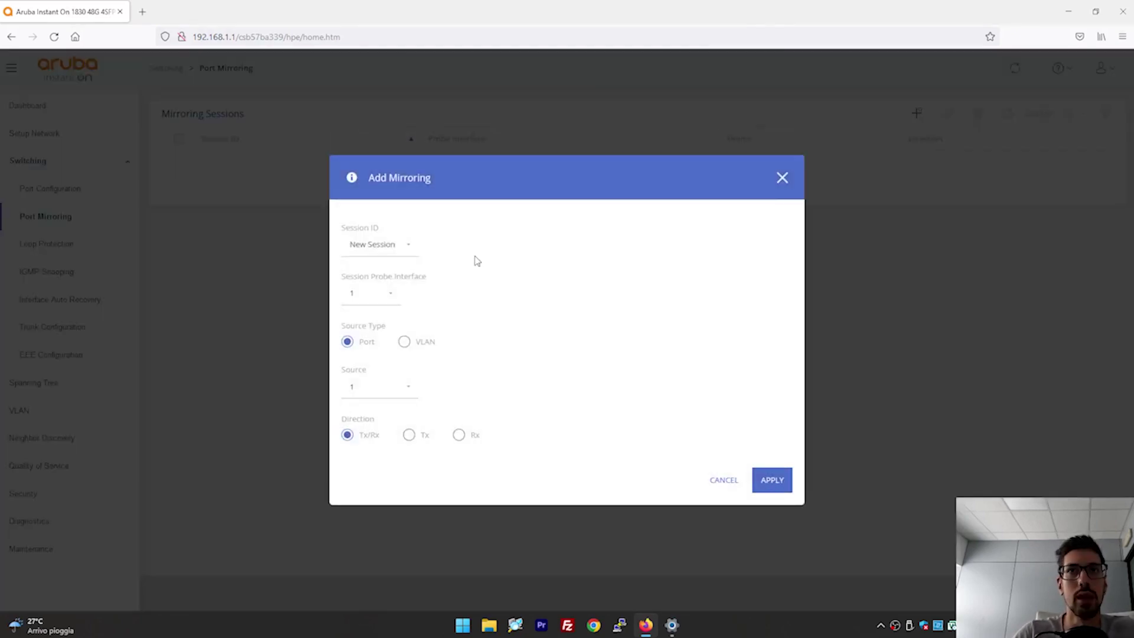
click(378, 387)
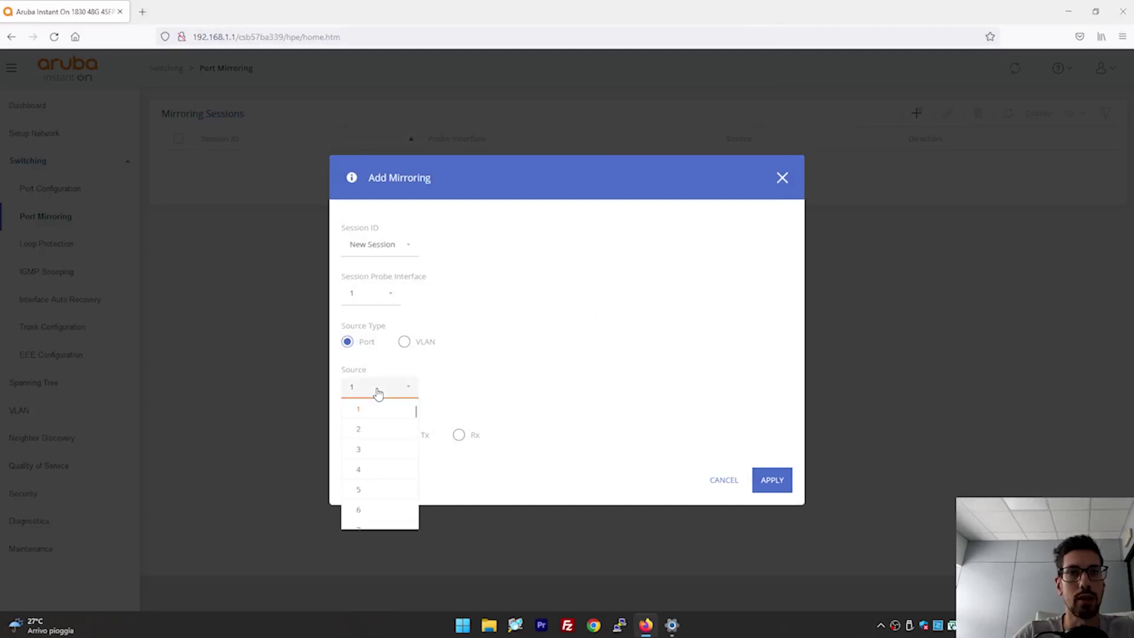
click(372, 390)
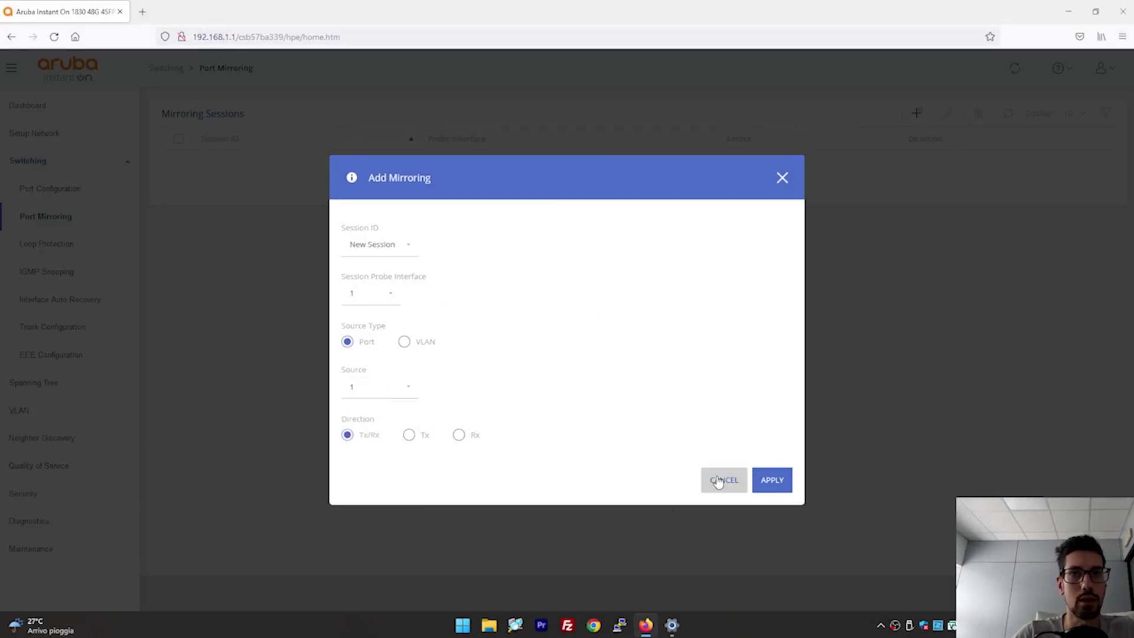
click(722, 479)
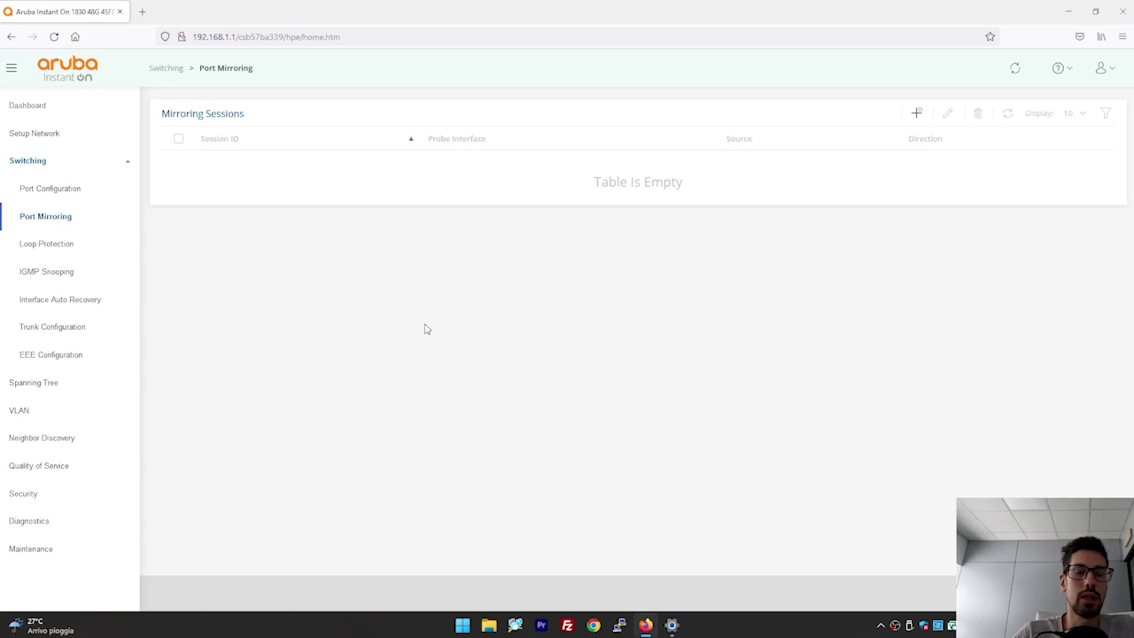
click(105, 247)
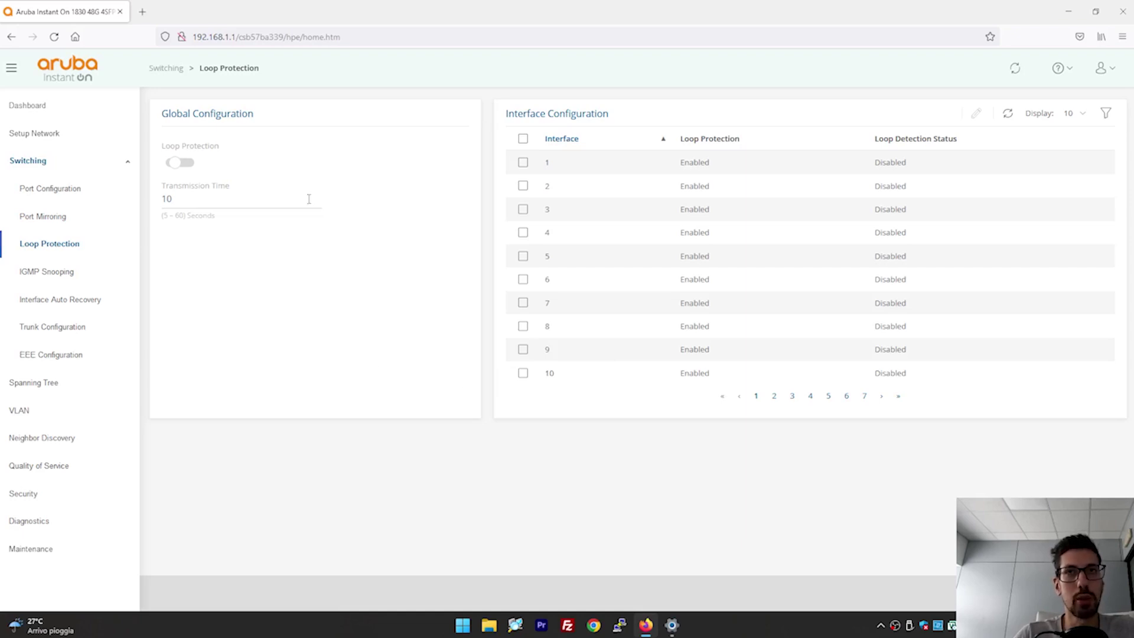
Turn on global loop protection and enable it on all interfaces 1–10.
click(184, 164)
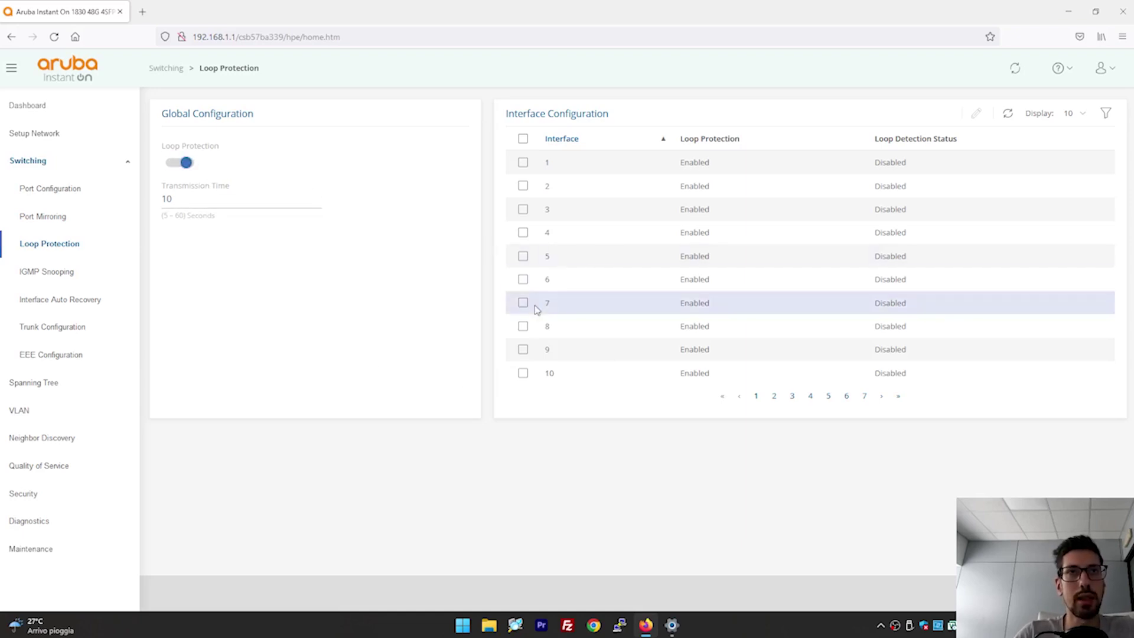
click(523, 186)
click(522, 138)
click(523, 138)
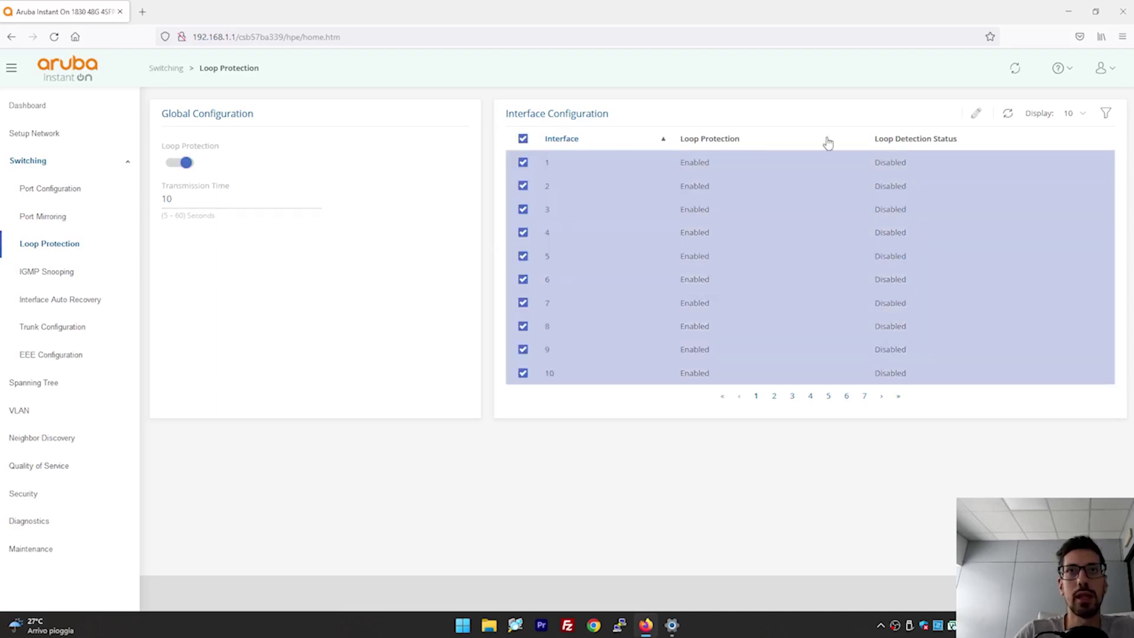
click(974, 115)
click(761, 404)
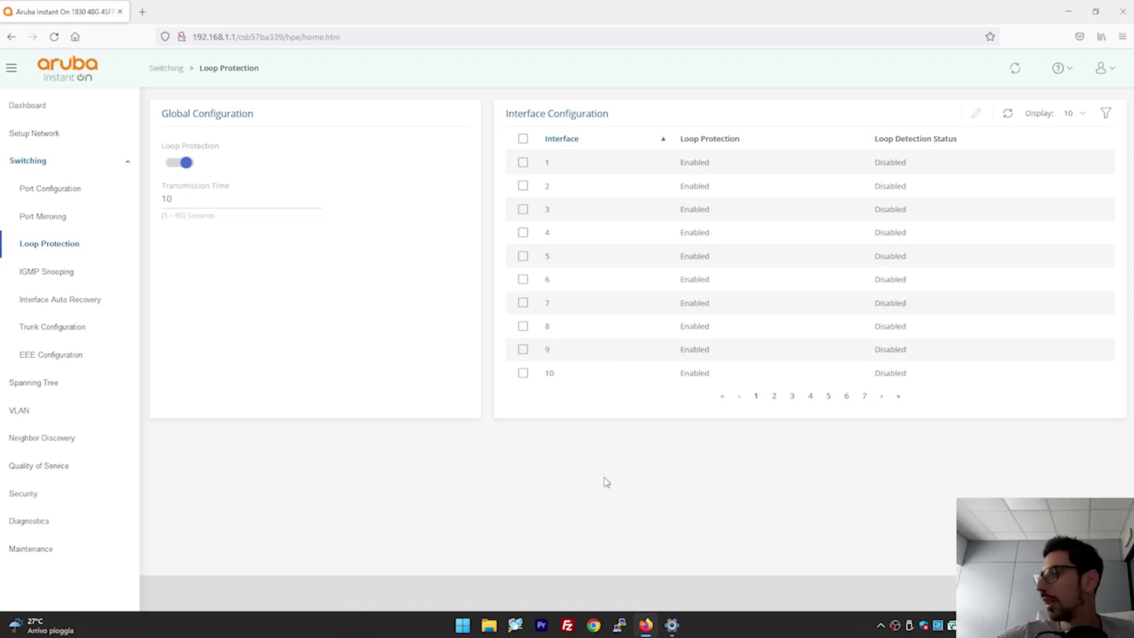
Return to the Dashboard and check port 15's status, now Suspended.
click(83, 122)
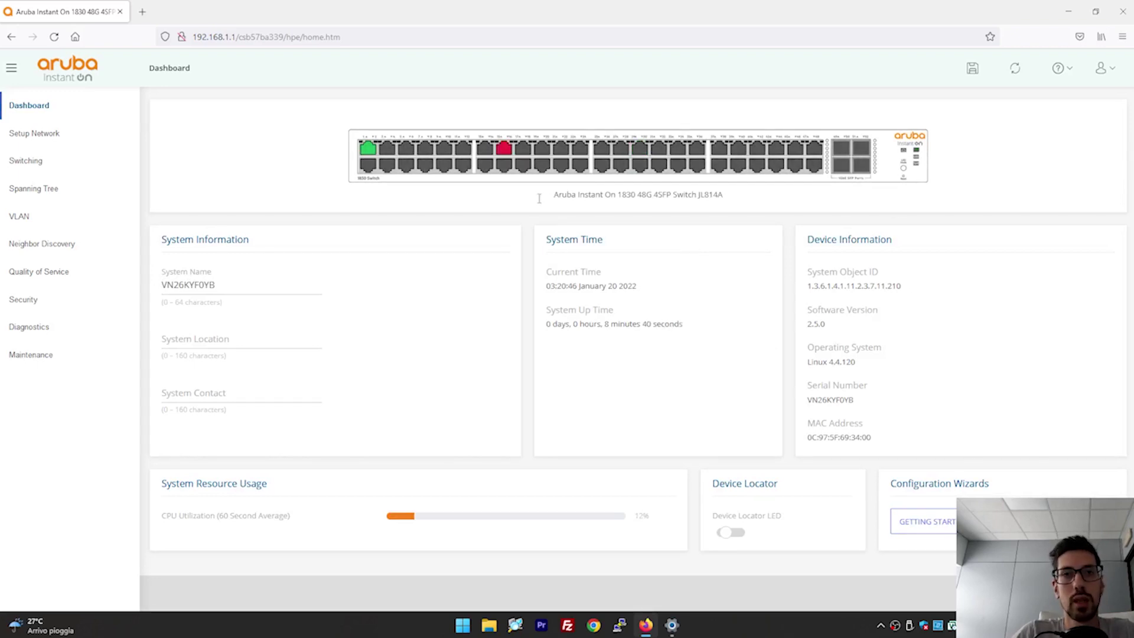
mouse_move(505, 154)
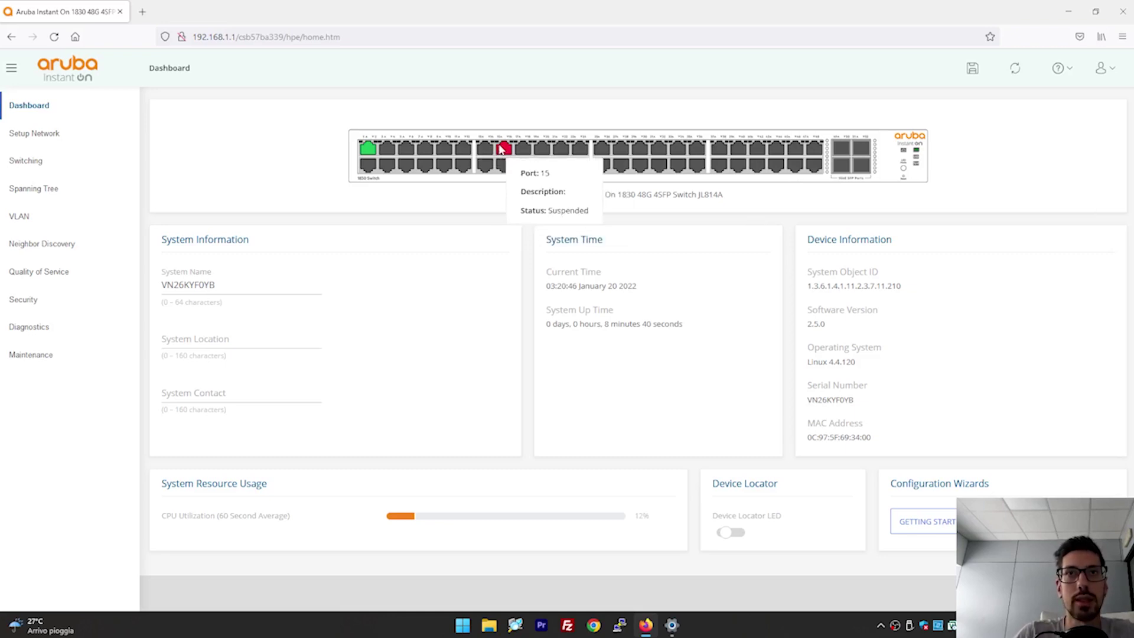
Go back to Loop Protection and set the table Display to All ports.
click(48, 192)
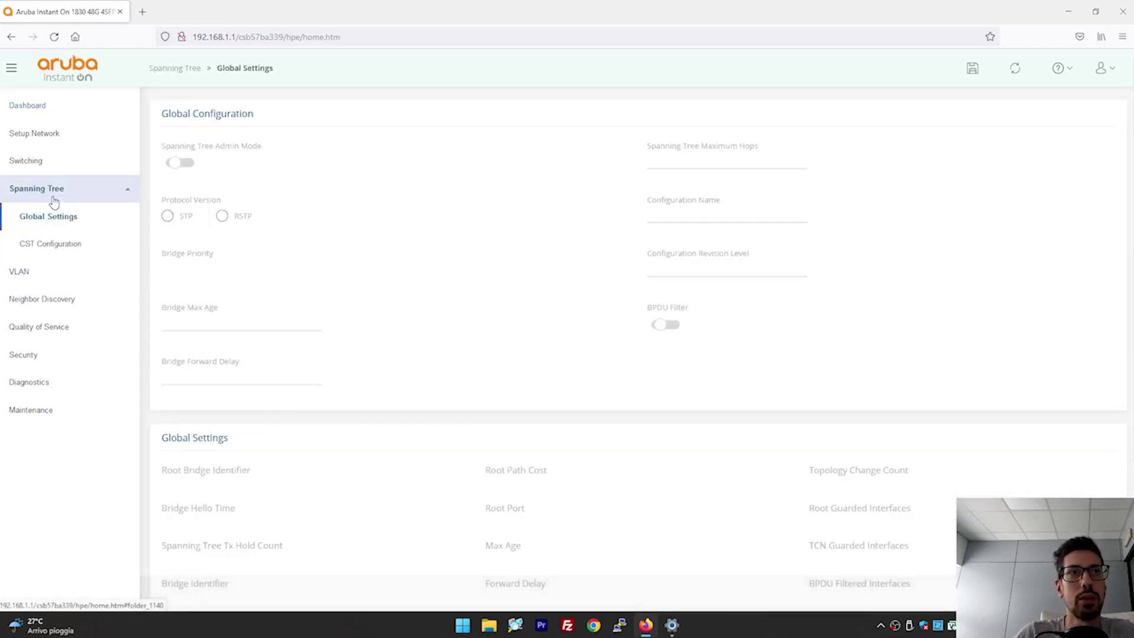
click(43, 165)
click(71, 242)
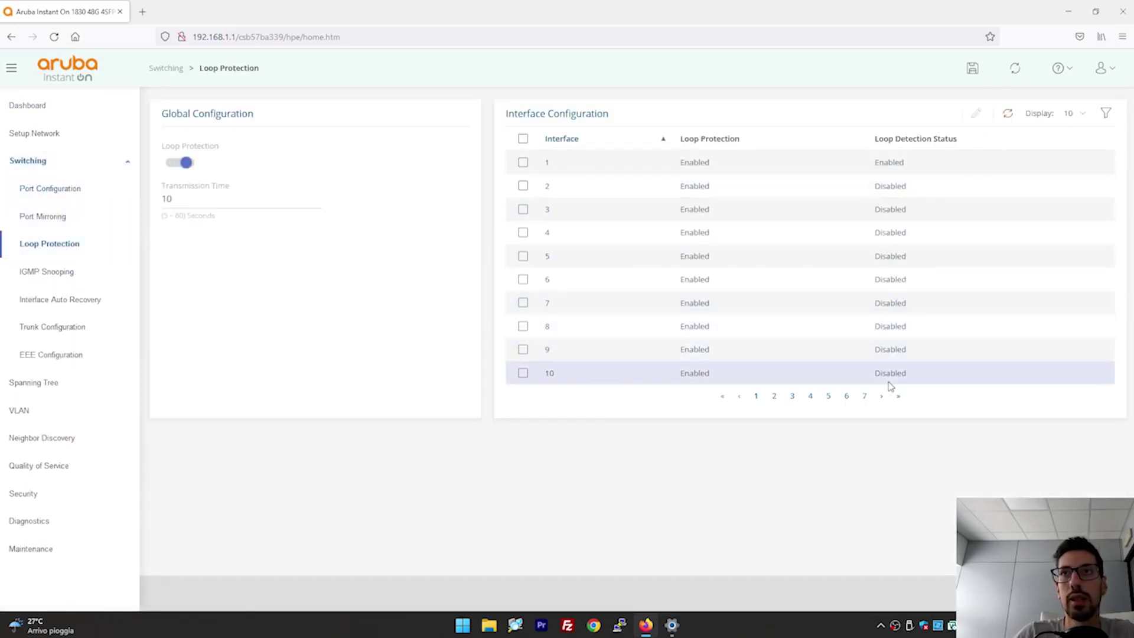
click(1081, 117)
click(1072, 196)
Check port 15's Loop Detected status, then switch loop protection off globally.
scroll(857, 328, down, 3)
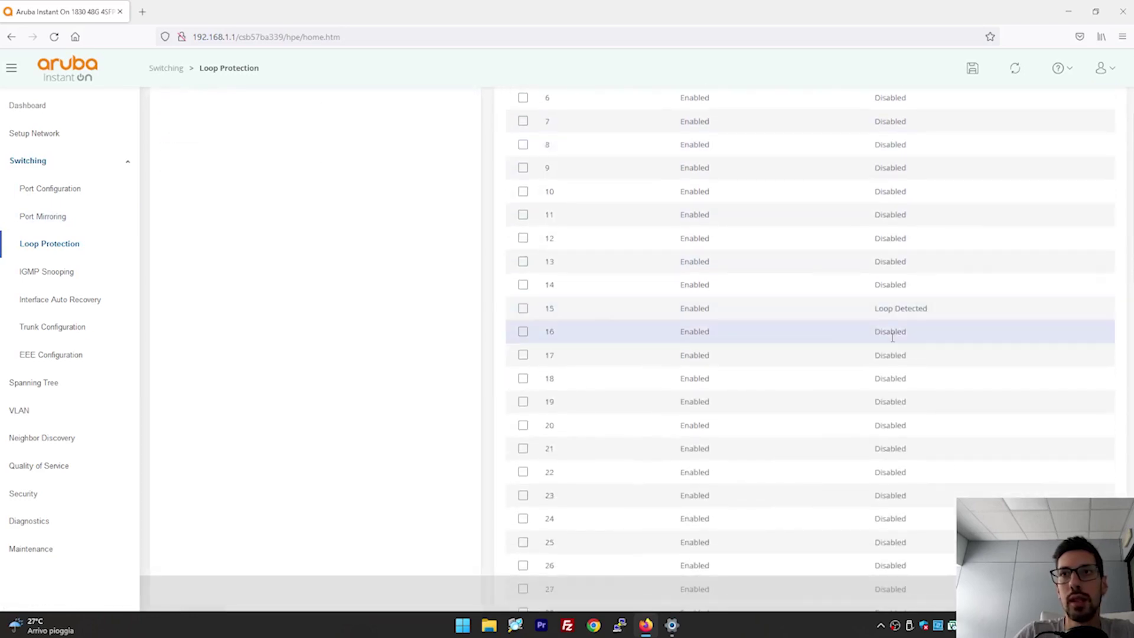
drag(877, 319, 938, 320)
scroll(933, 319, down, 5)
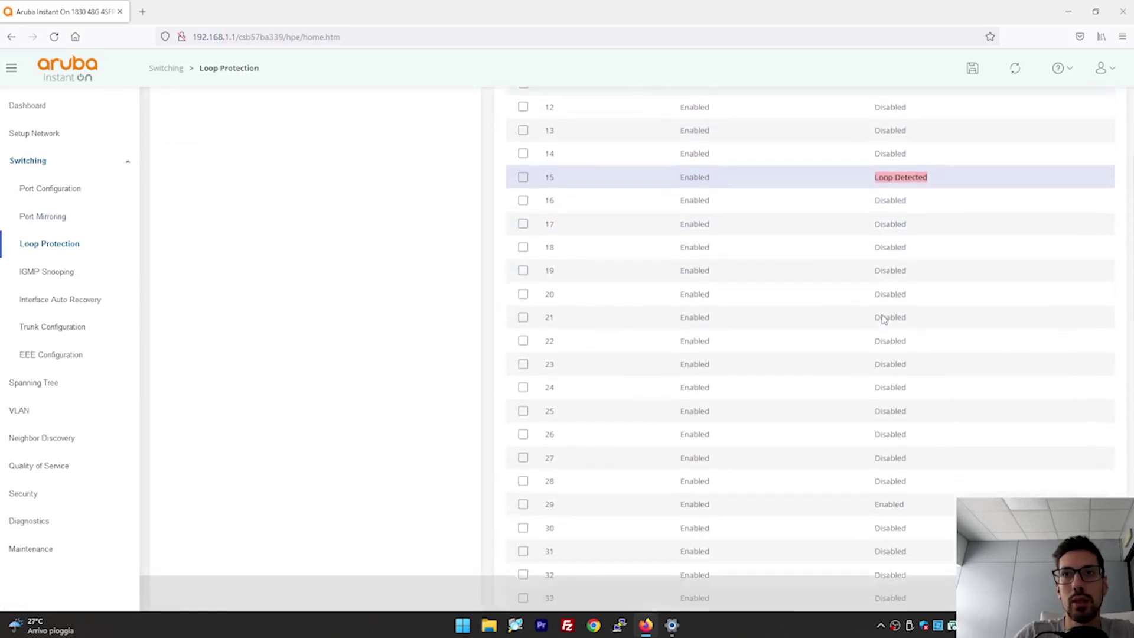
scroll(898, 278, up, 3)
scroll(897, 275, up, 5)
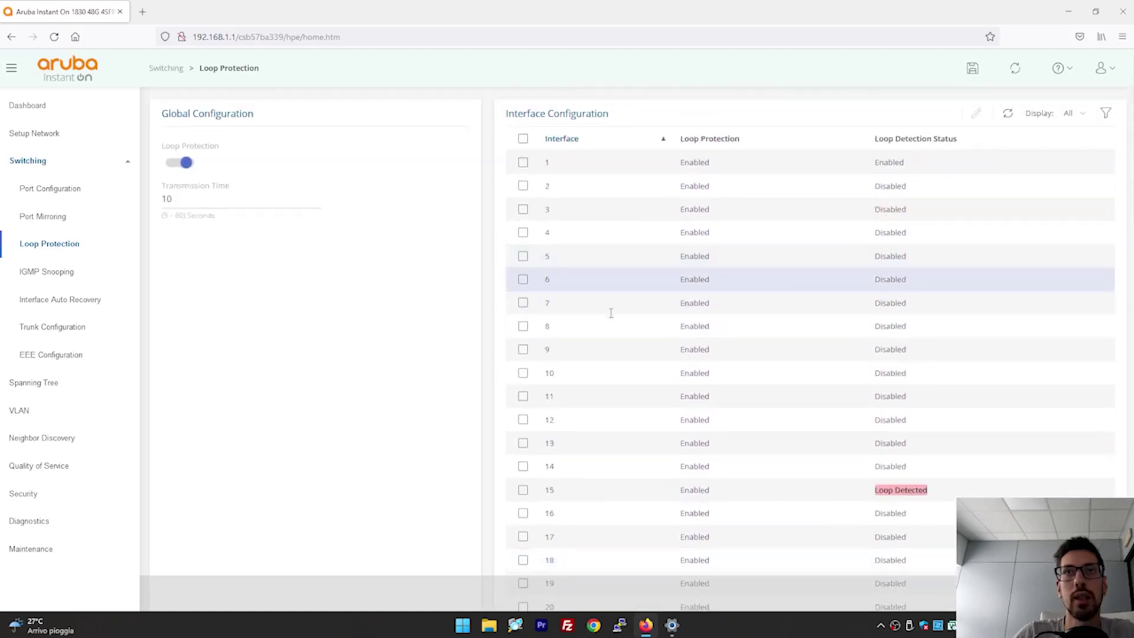
click(310, 301)
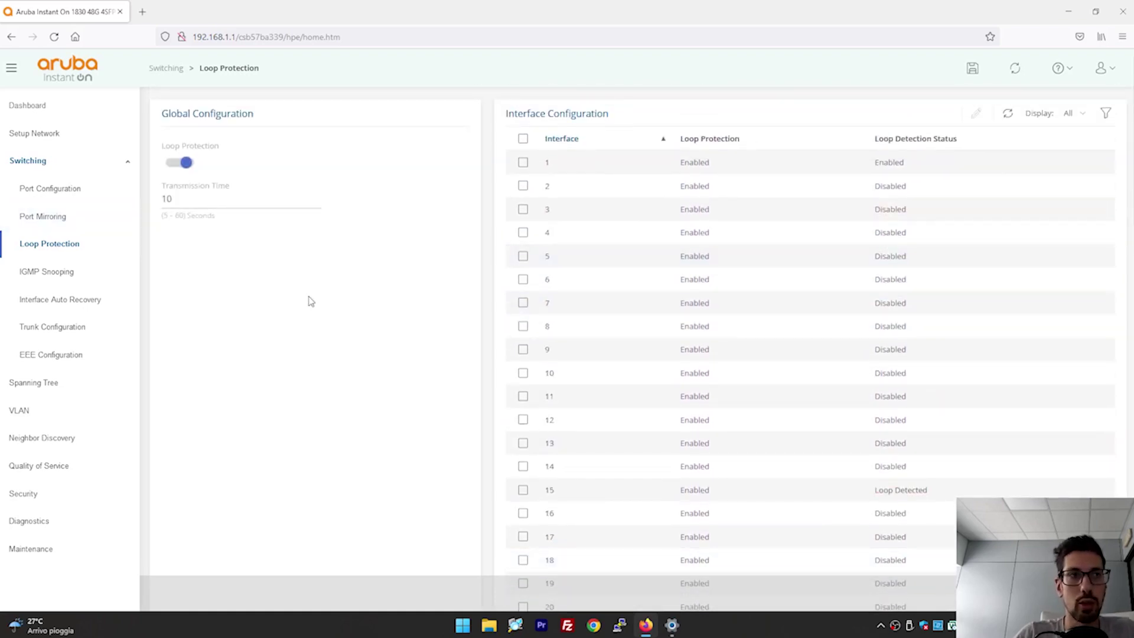
click(185, 163)
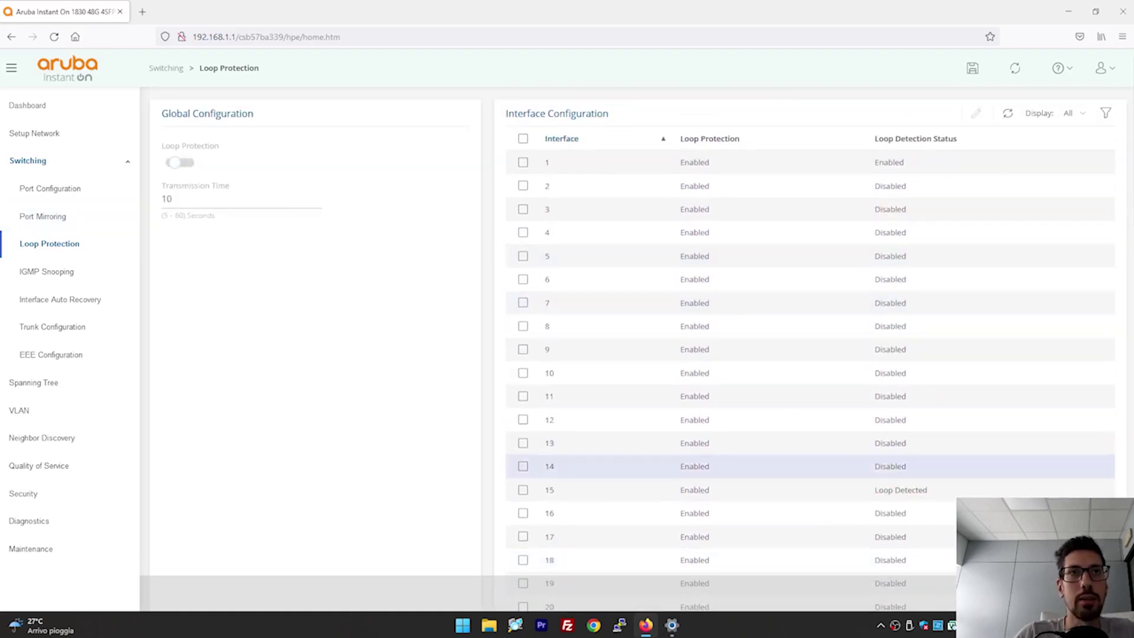
click(81, 161)
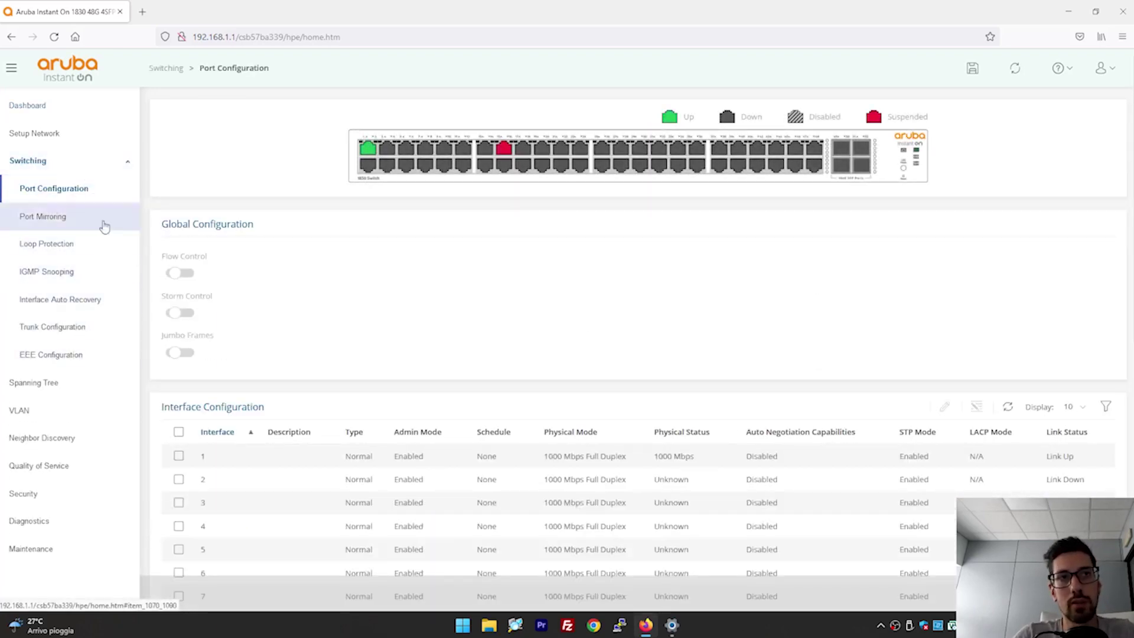
Go to Trunk Configuration to view trunks TRK 1–10, all Static and Down.
click(82, 326)
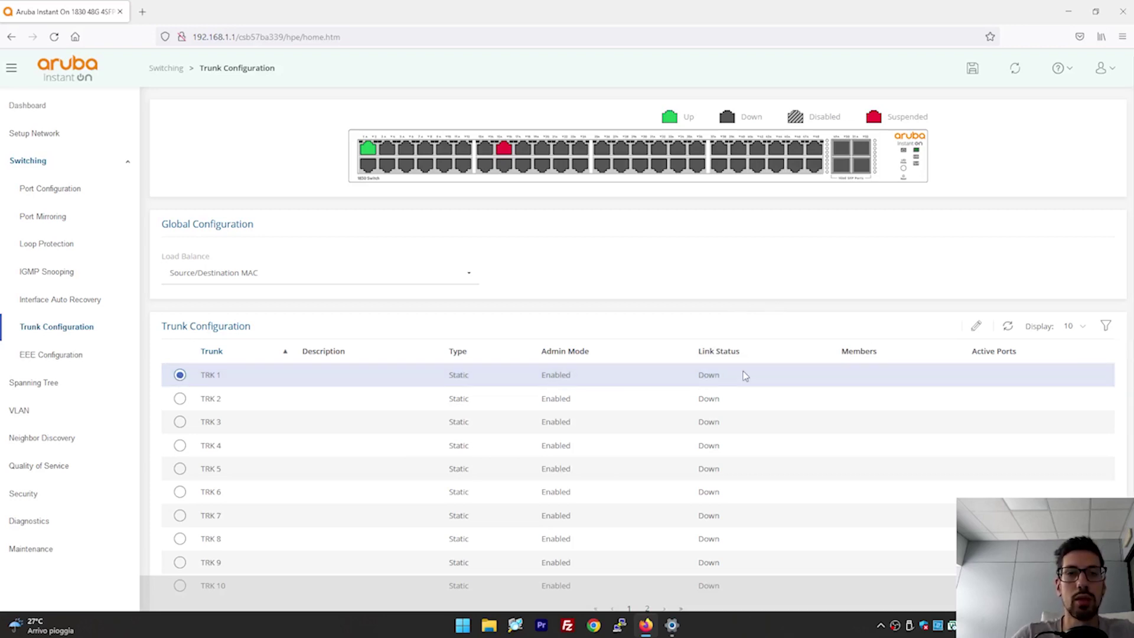
Configure trunk TRK 1 as LACP with member ports 4 and 5, and apply.
click(976, 327)
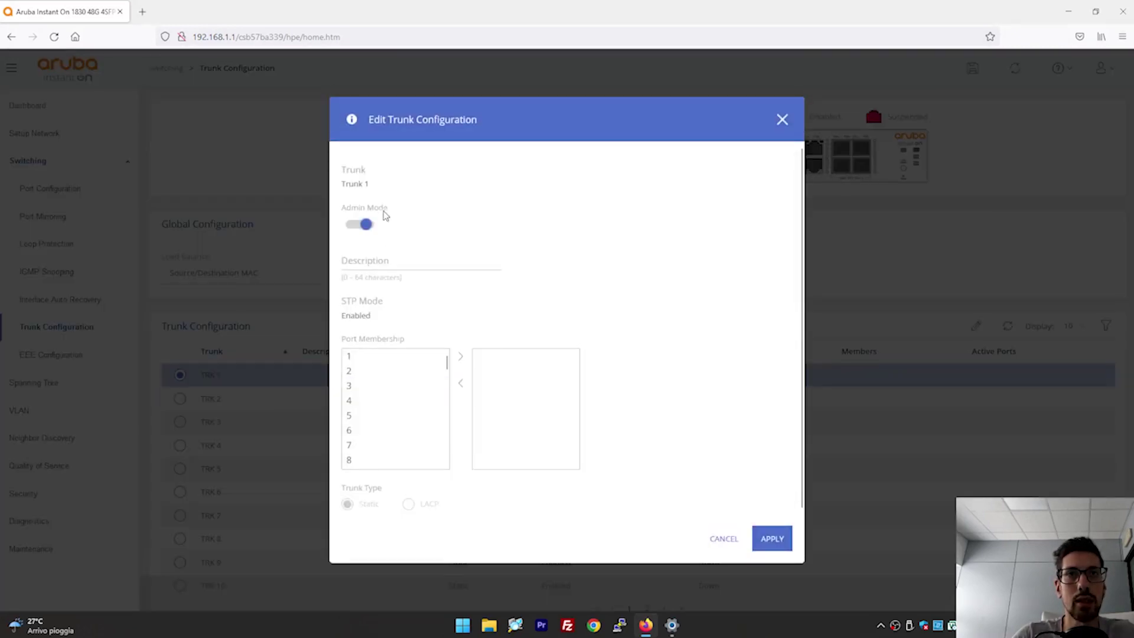
click(370, 357)
click(460, 357)
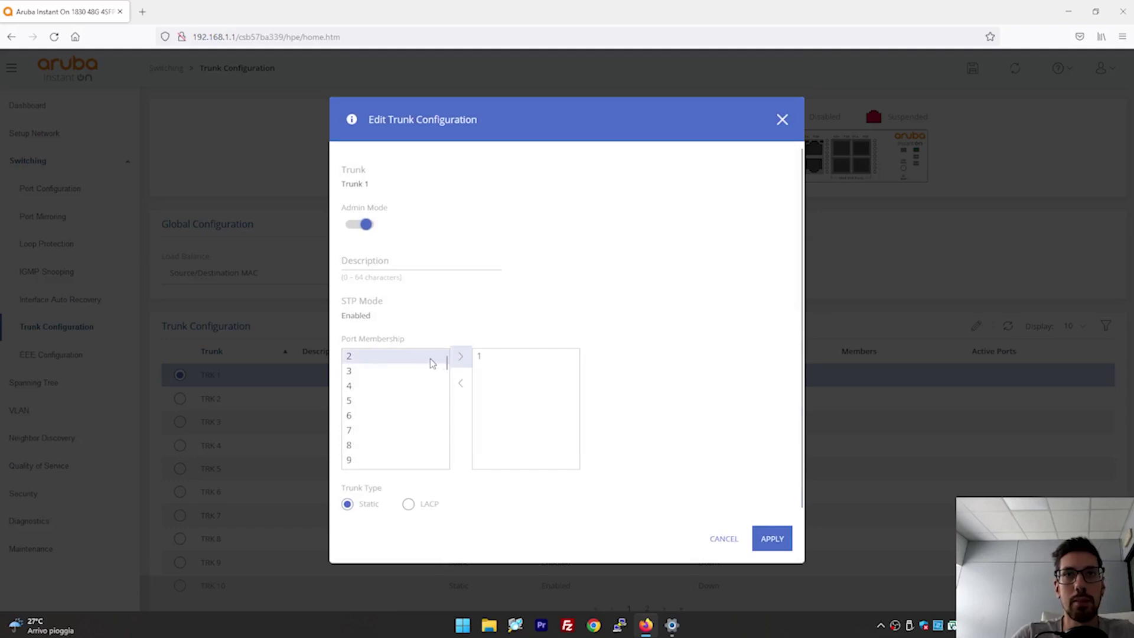
click(480, 356)
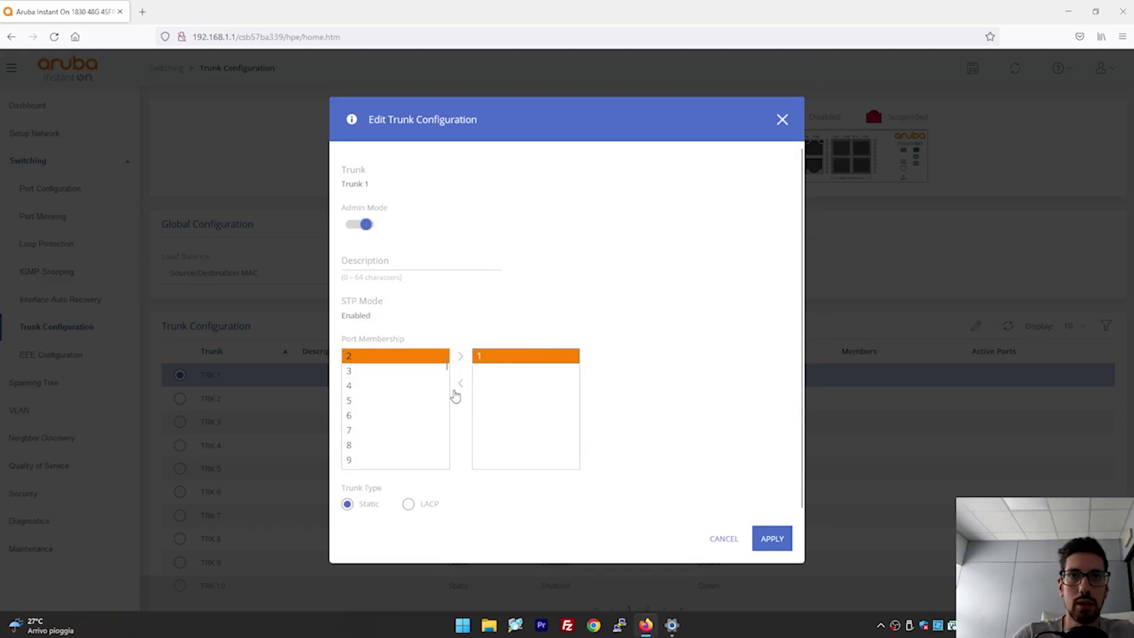
click(460, 383)
click(413, 386)
click(460, 356)
click(416, 386)
click(460, 356)
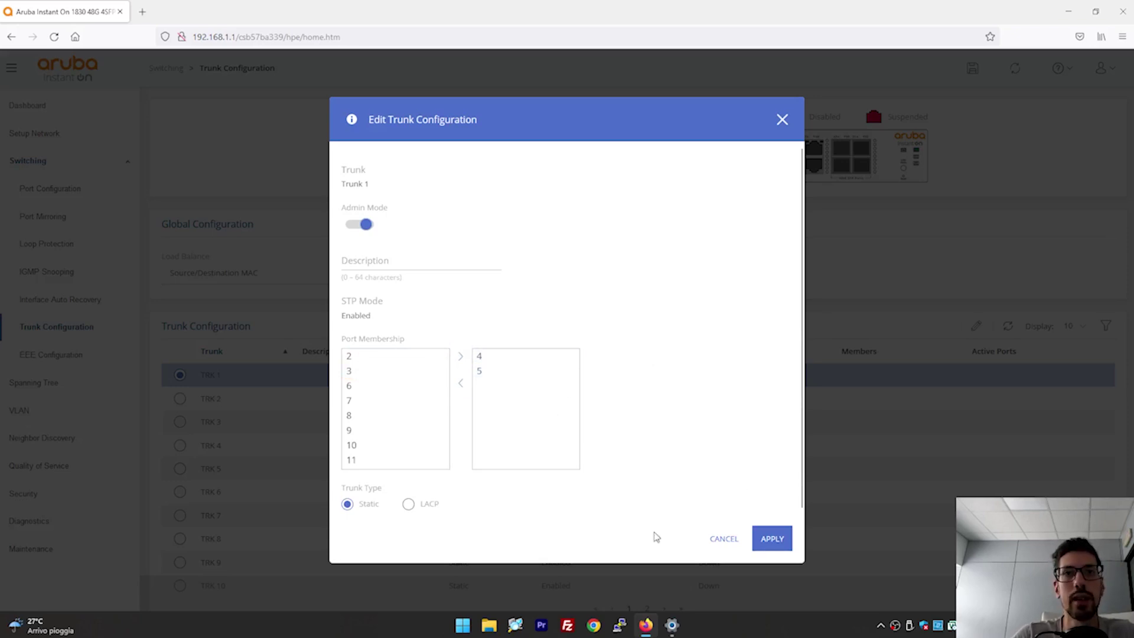
click(407, 505)
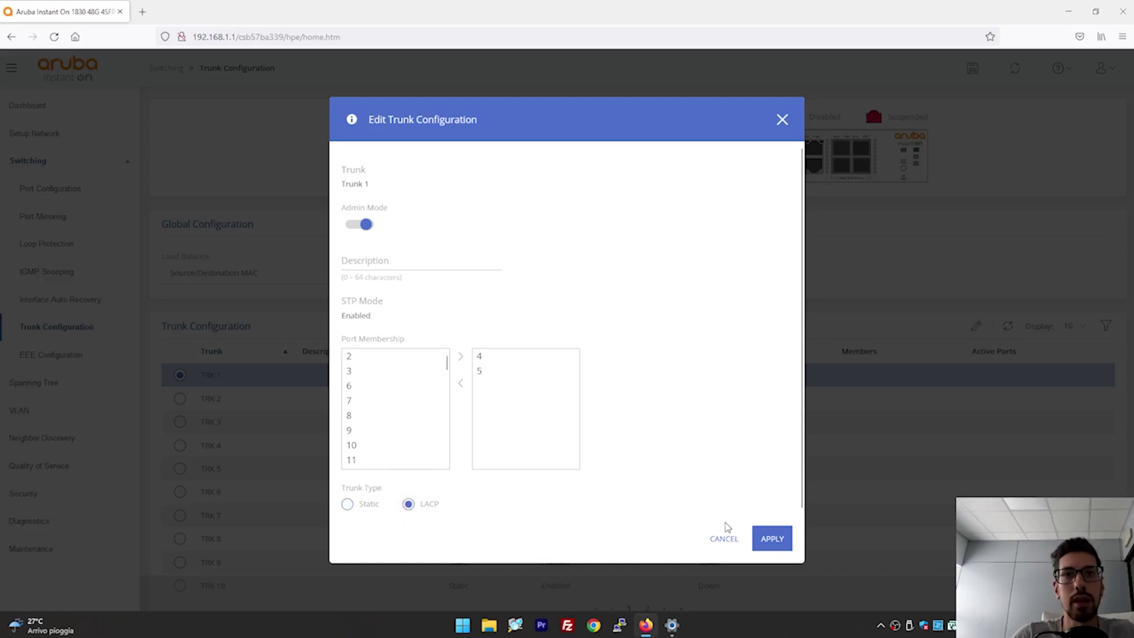
click(772, 539)
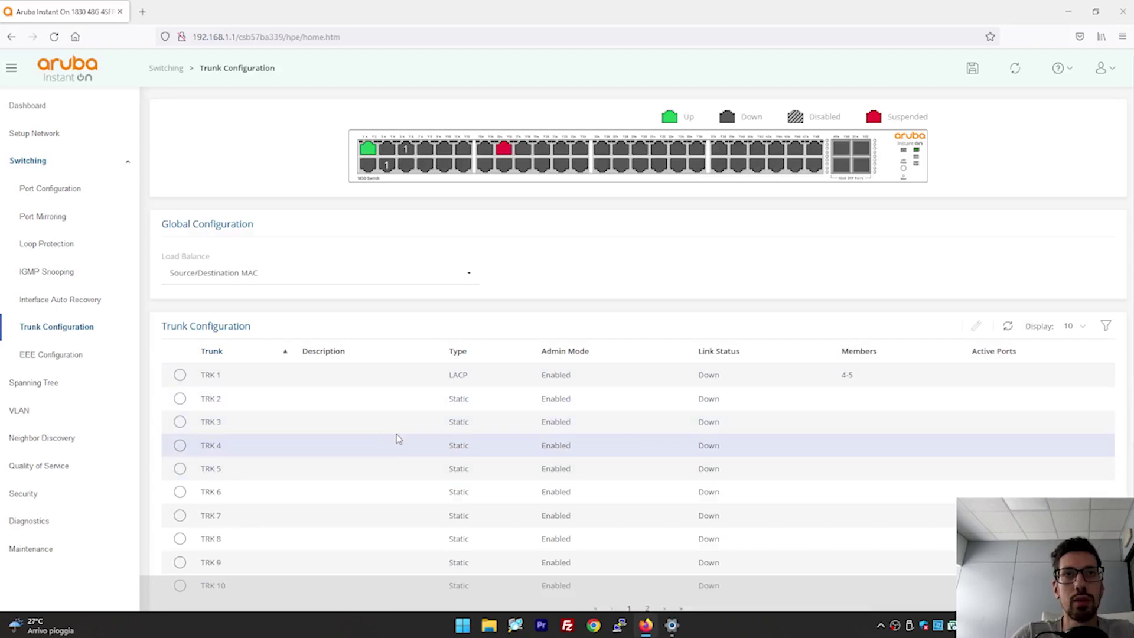
Check TRK 1's 4-5 members in the trunk list, then go to Spanning Tree Global Settings.
mouse_move(873, 375)
mouse_down()
mouse_move(837, 378)
mouse_move(861, 380)
mouse_up()
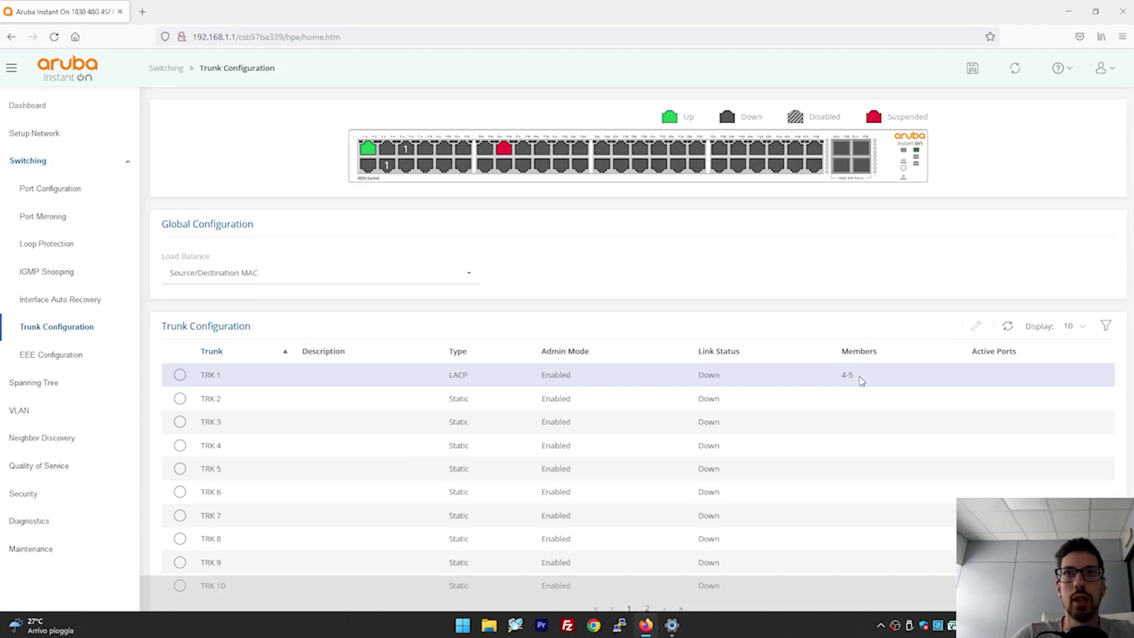
click(843, 383)
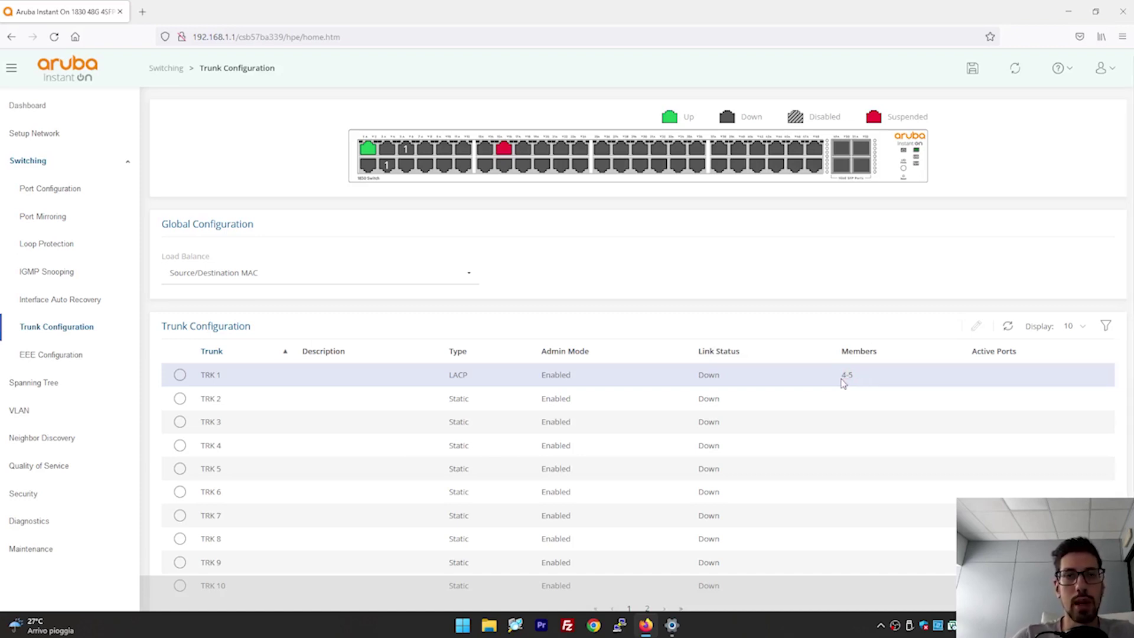
click(64, 385)
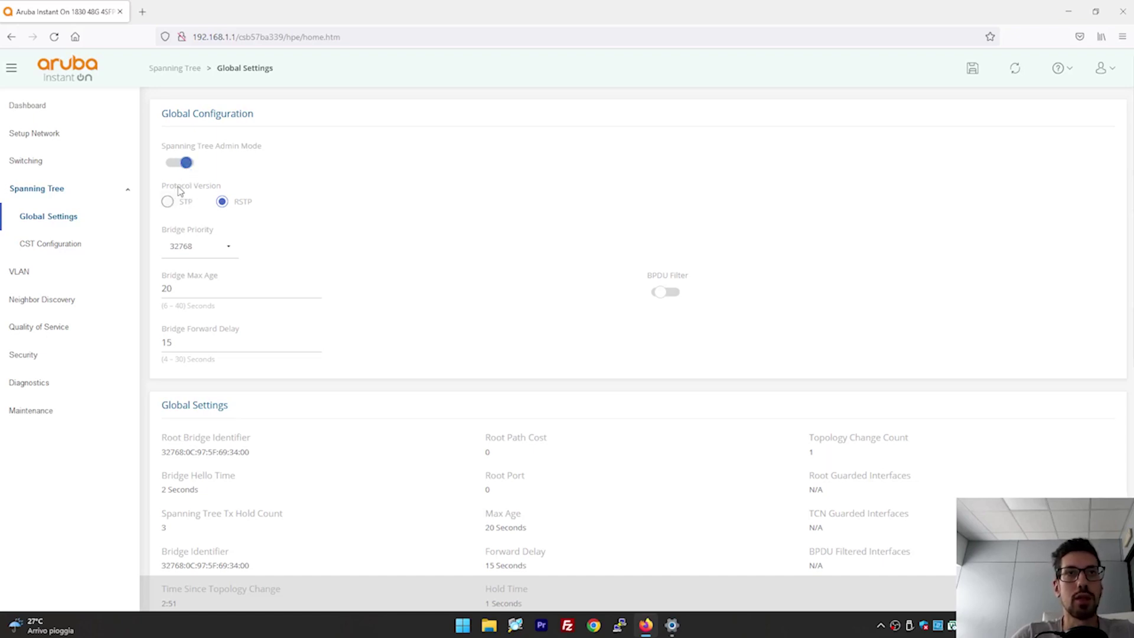
Keep RSTP as the protocol version and set Bridge Priority to 28672.
click(168, 202)
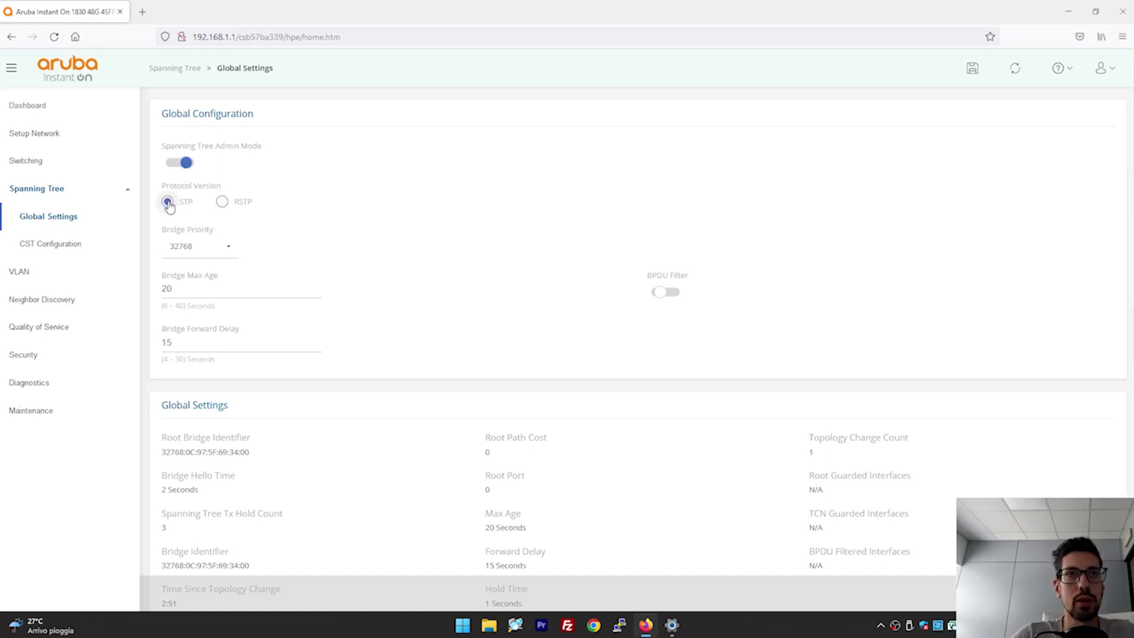
click(222, 202)
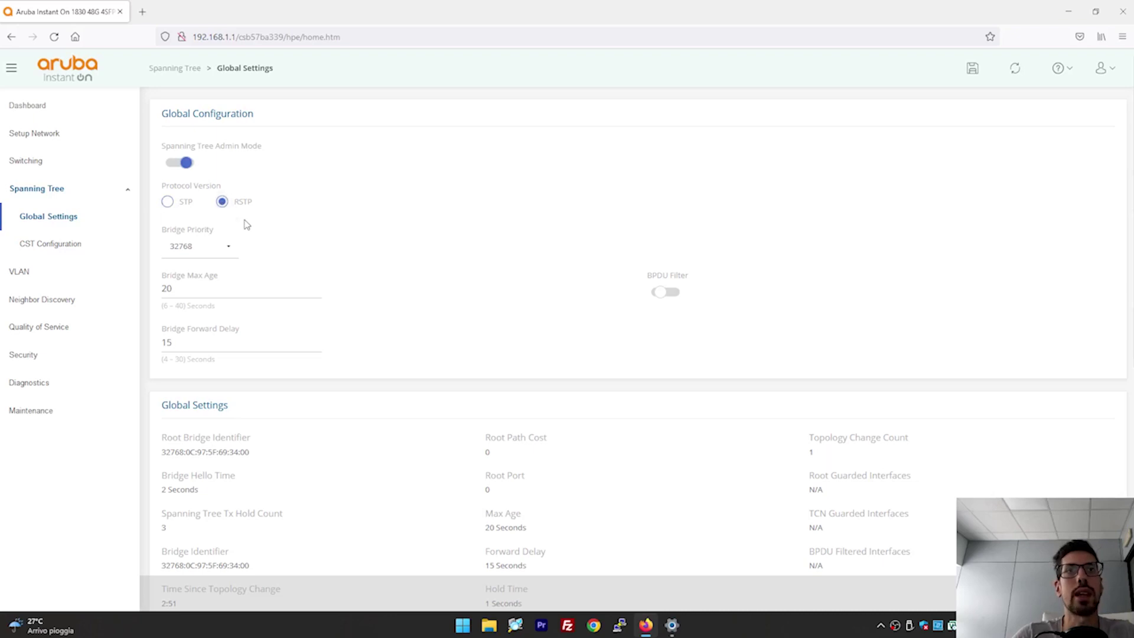
click(227, 246)
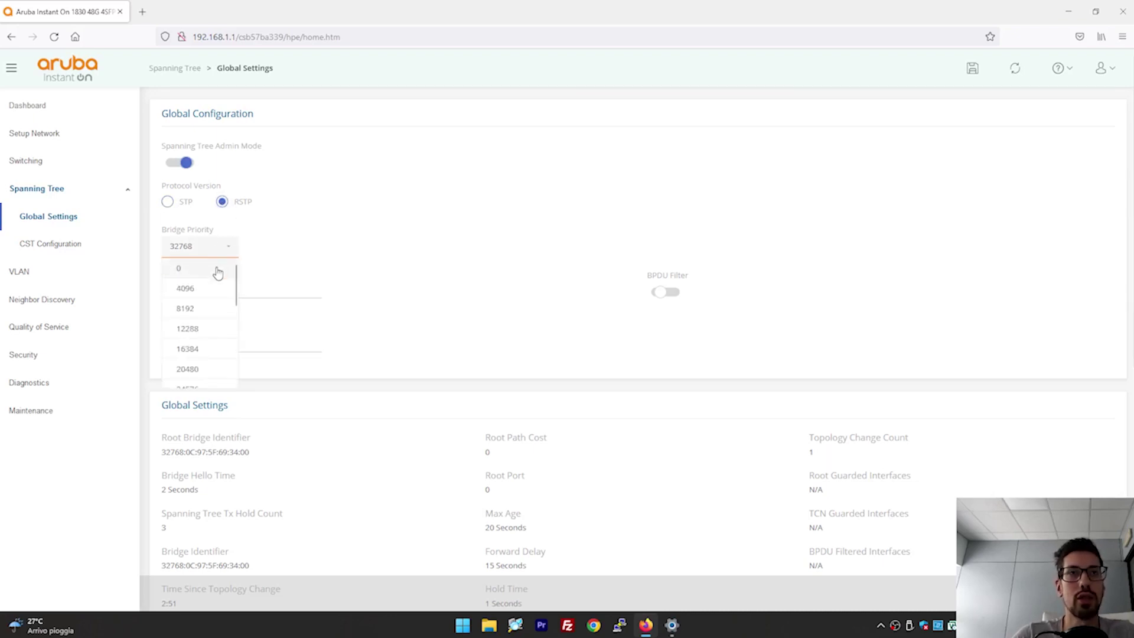
scroll(213, 293, down, 2)
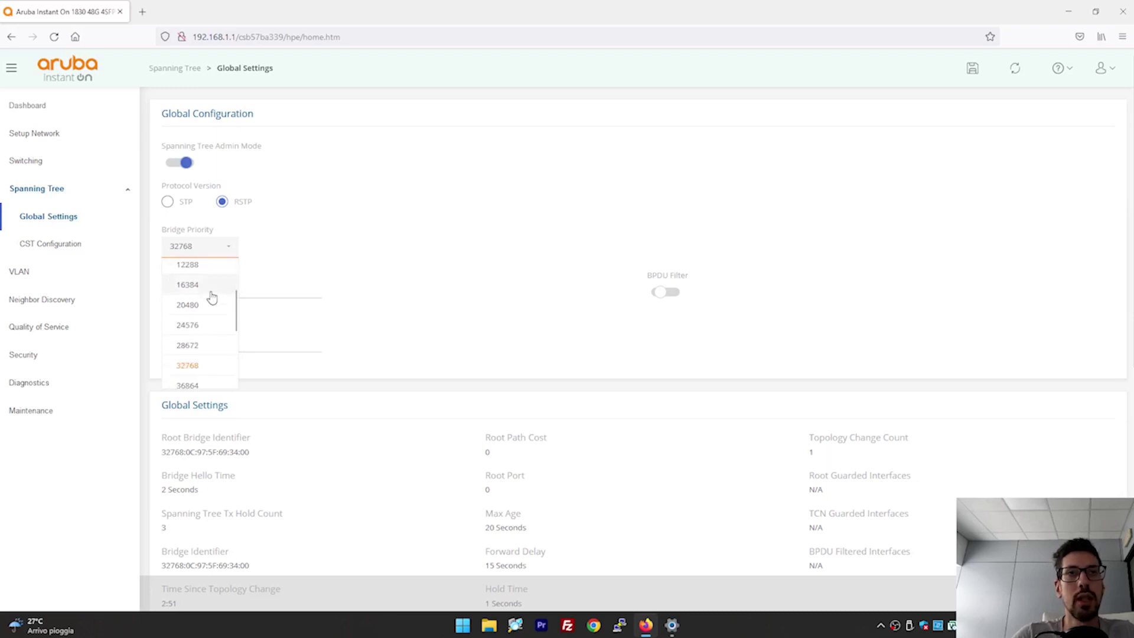
click(197, 344)
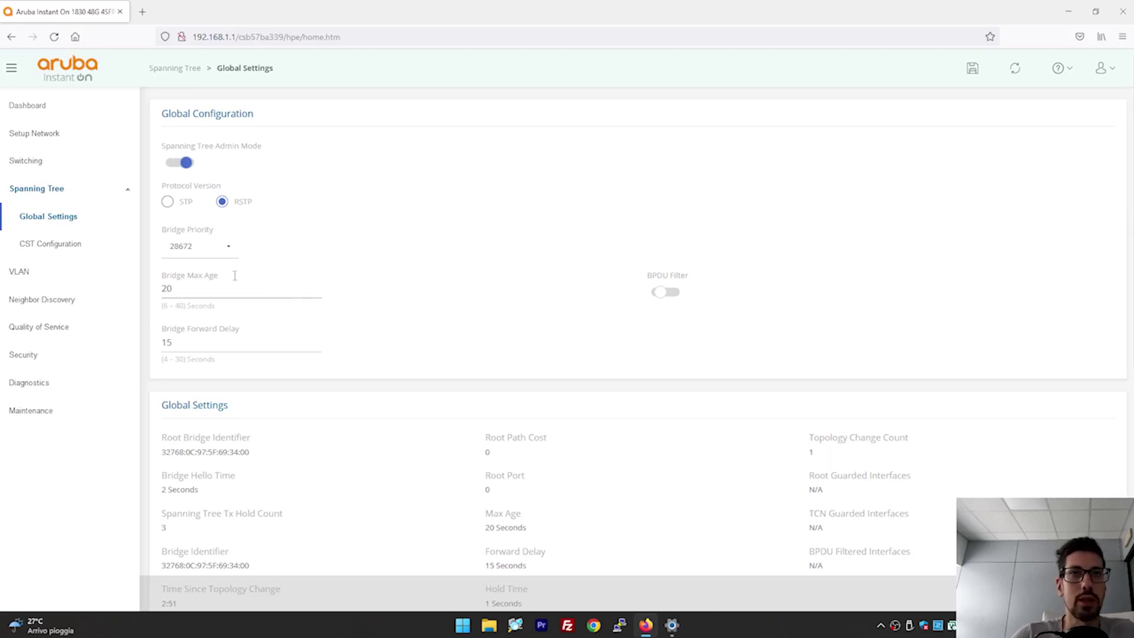
double_click(178, 229)
click(221, 234)
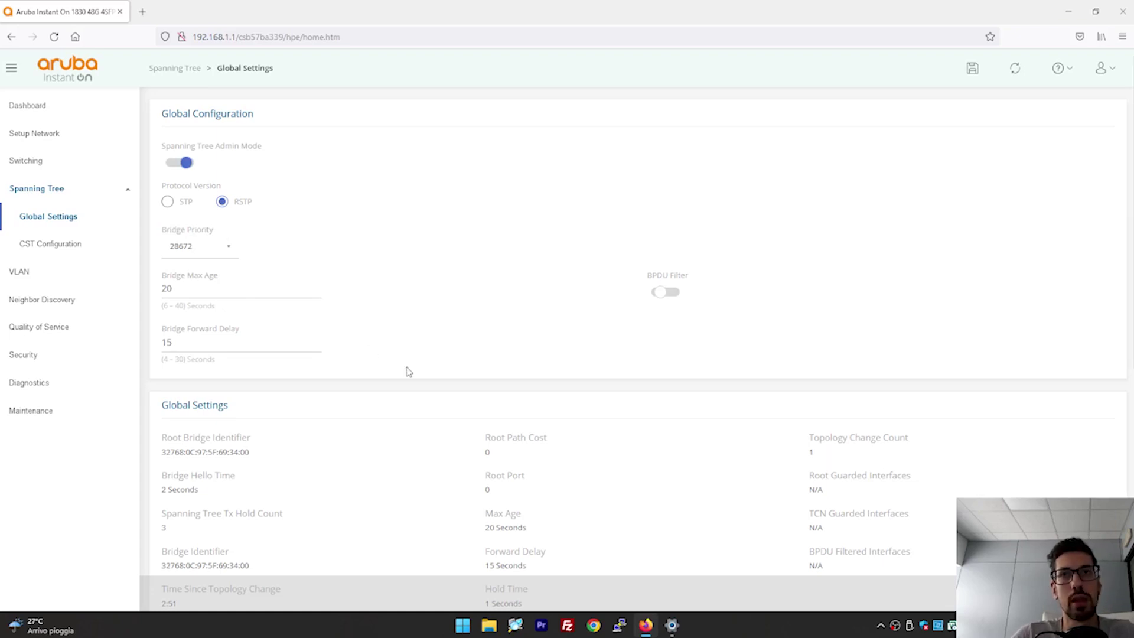
Scroll through Global Settings and highlight the Root Bridge Identifier value.
scroll(409, 372, down, 3)
scroll(408, 372, down, 3)
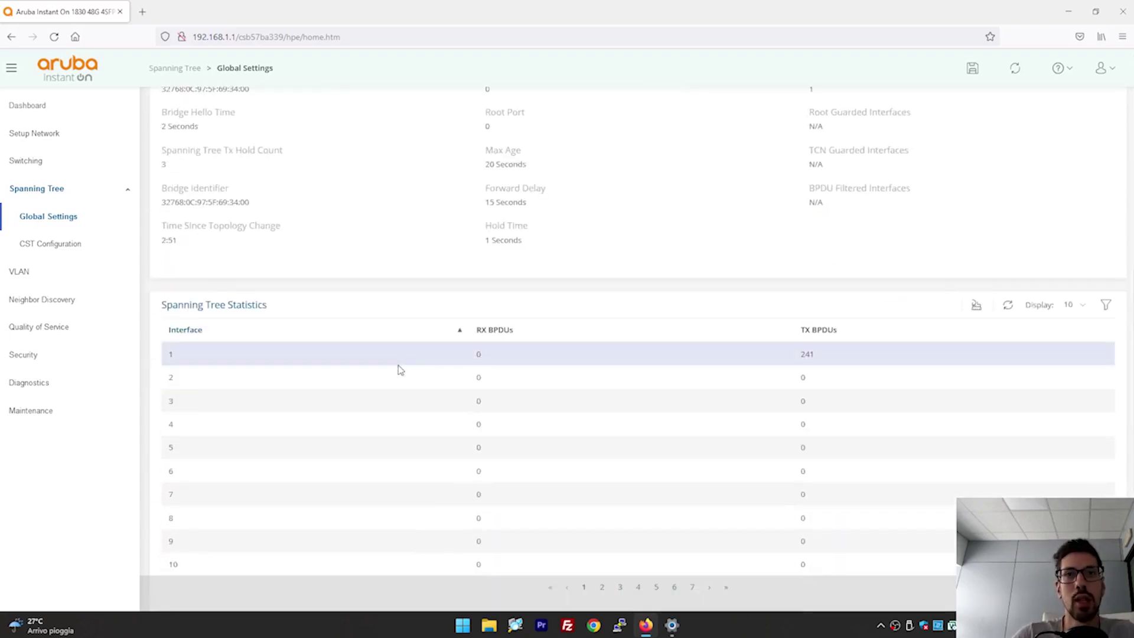
scroll(331, 302, up, 4)
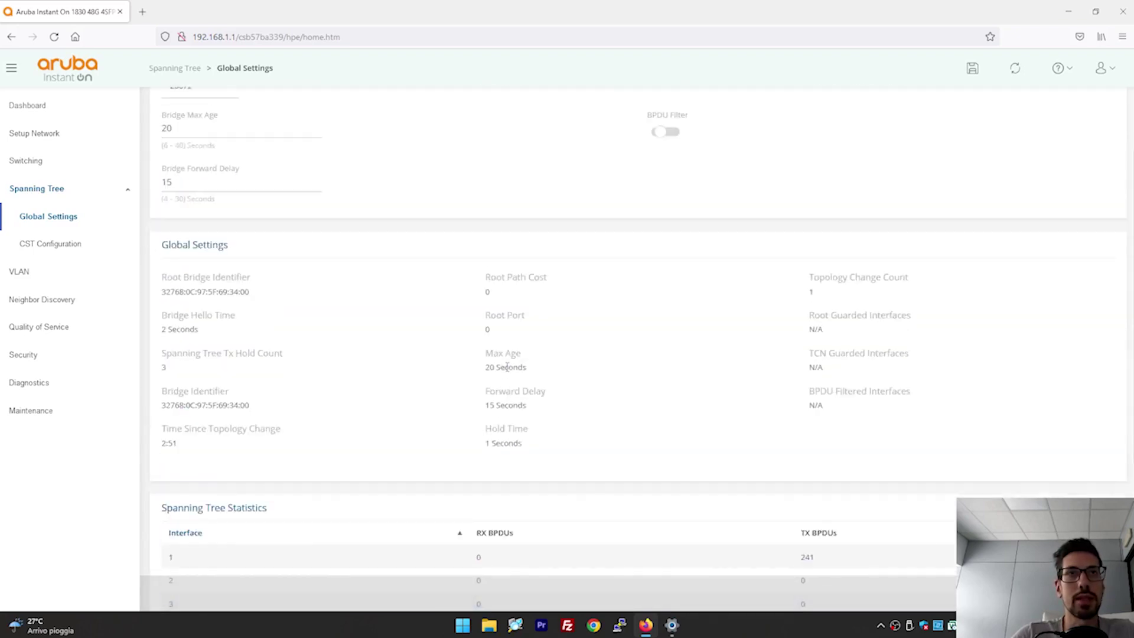
scroll(412, 333, up, 3)
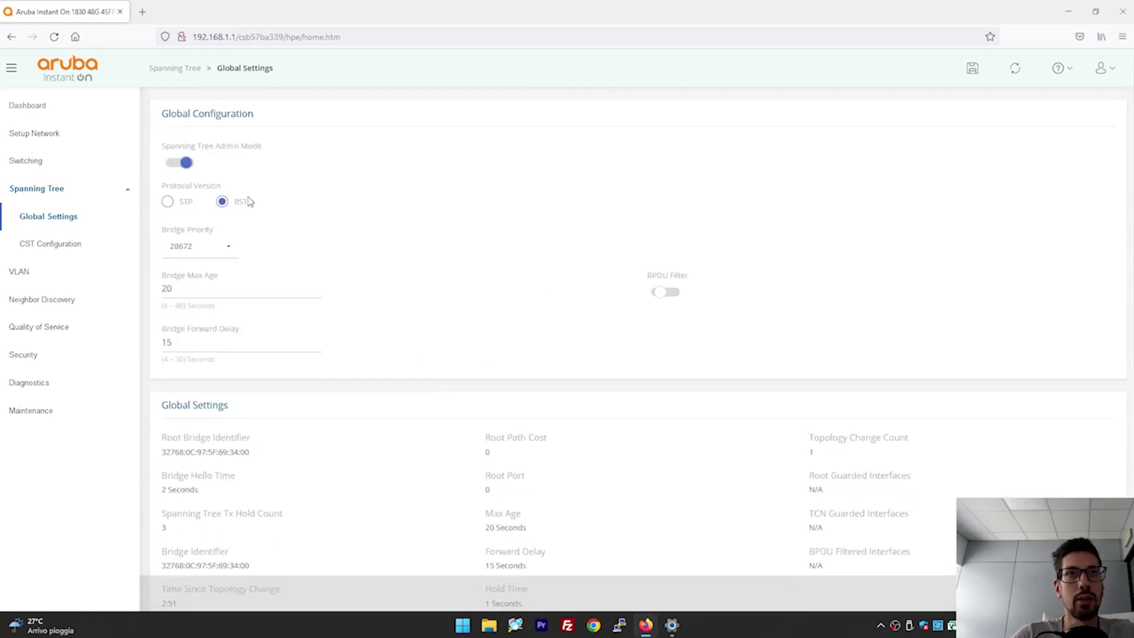
scroll(418, 315, down, 1)
scroll(418, 315, down, 5)
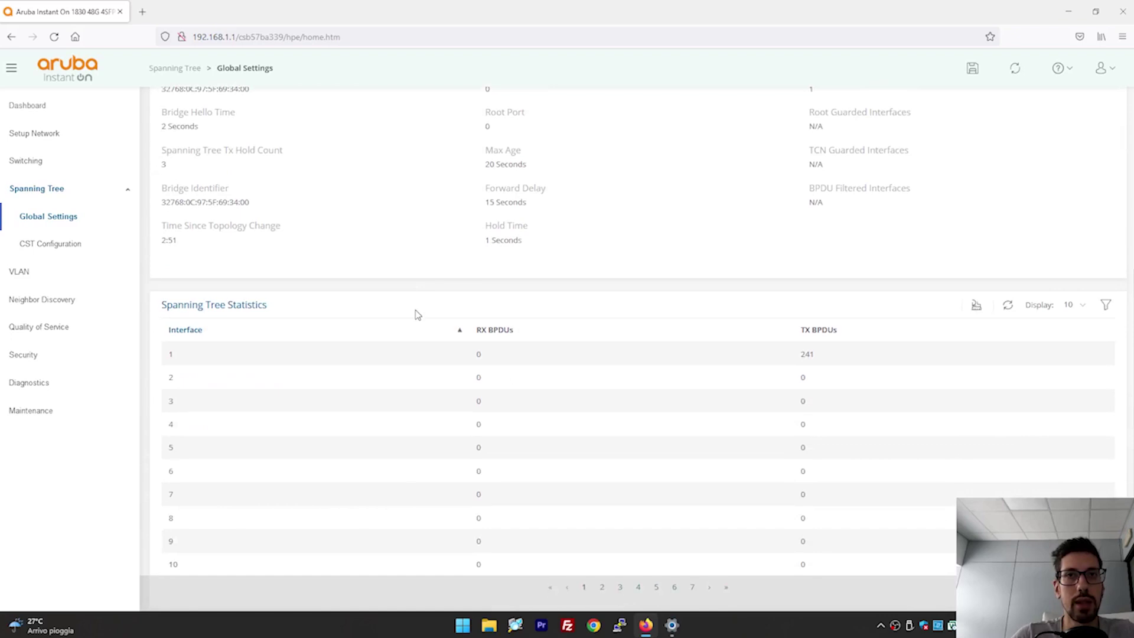
scroll(420, 314, up, 3)
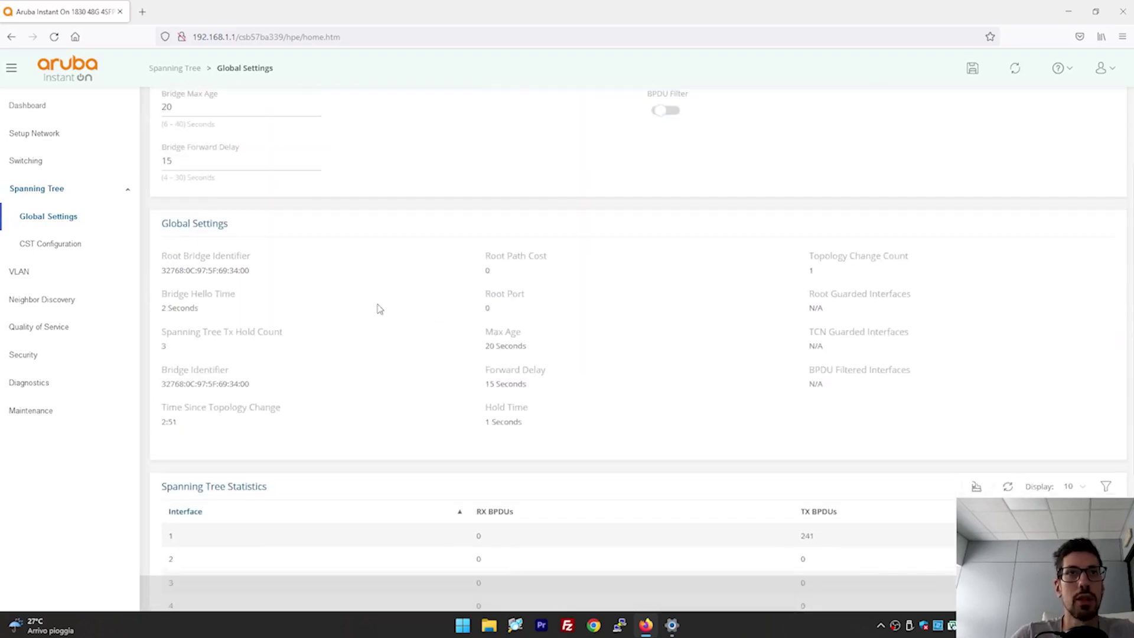
drag(172, 266, 239, 272)
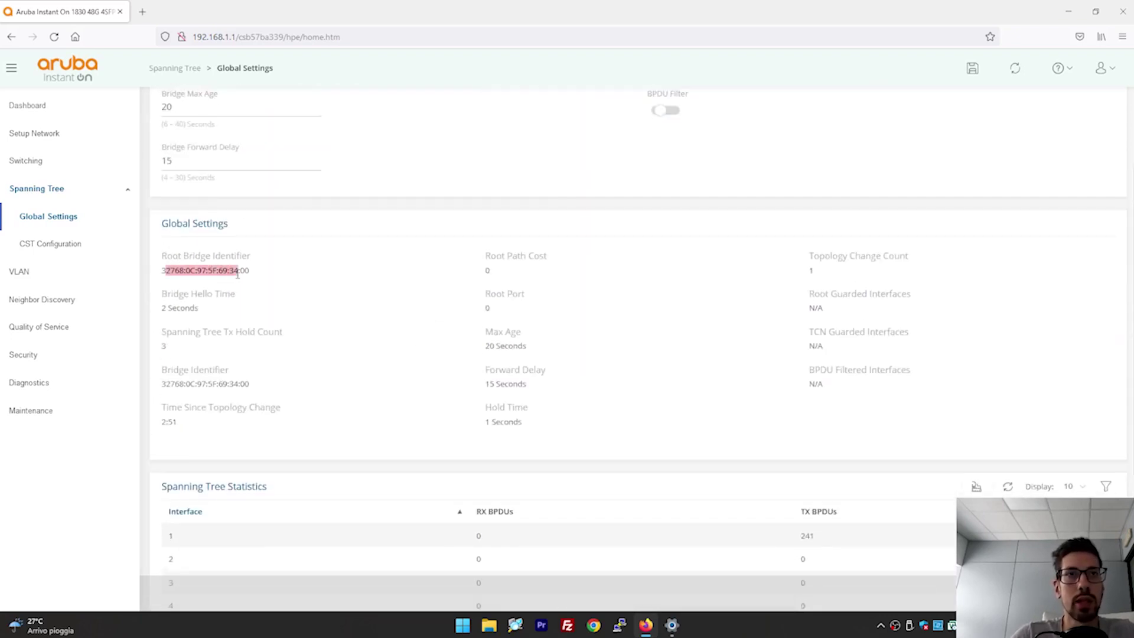
Highlight the Bridge Identifier's MAC part, then open VLAN Configuration.
drag(184, 385, 248, 385)
click(240, 387)
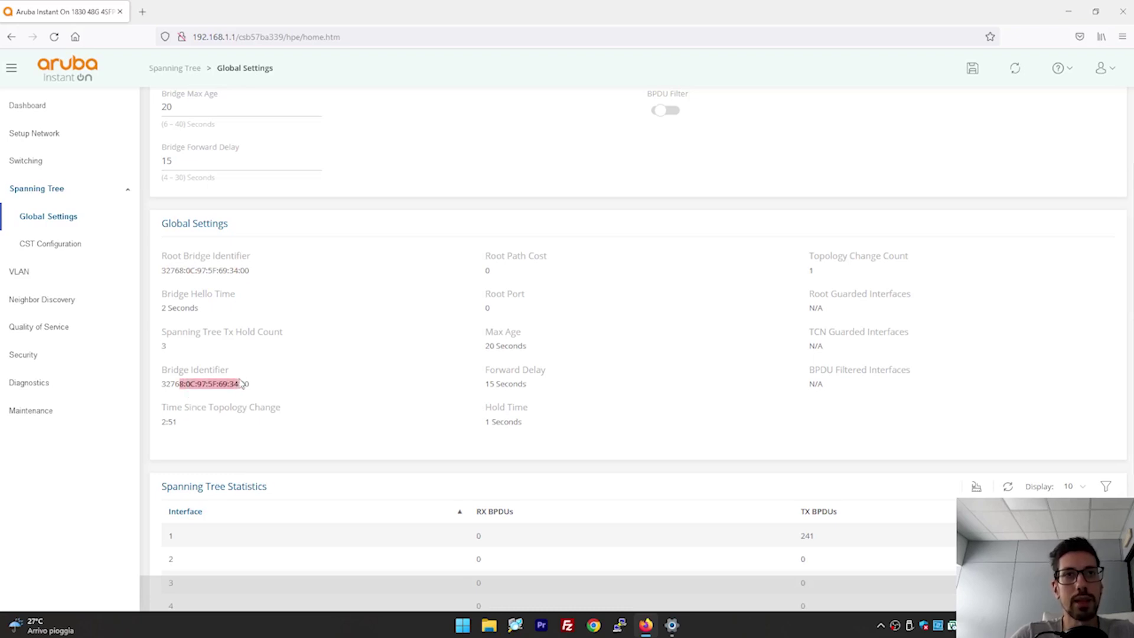
click(239, 378)
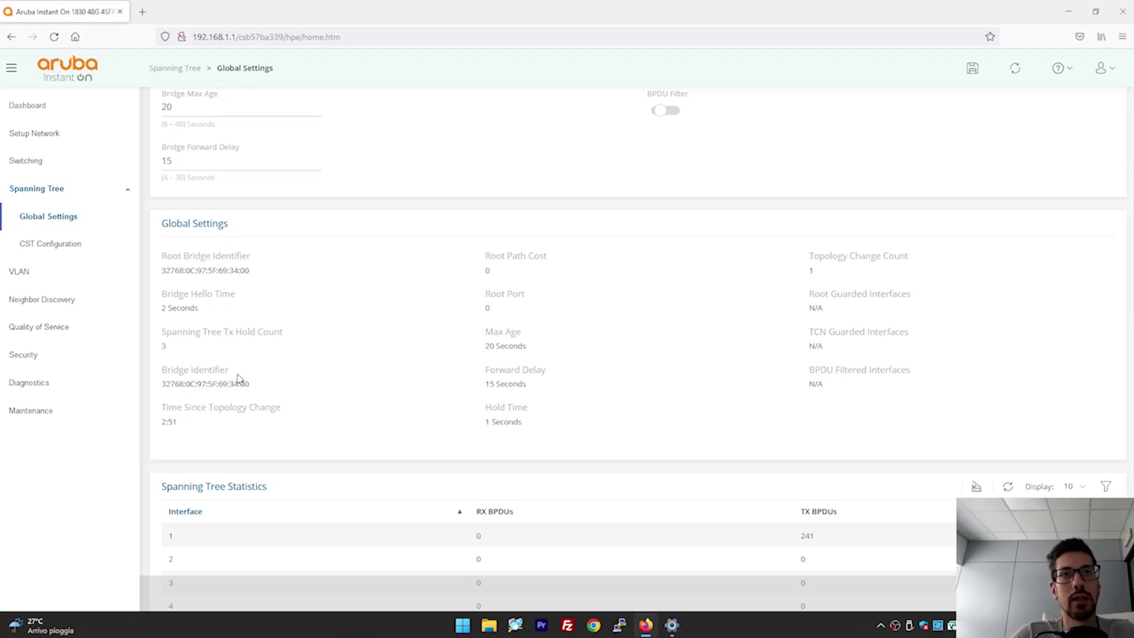
drag(184, 385, 242, 385)
click(240, 382)
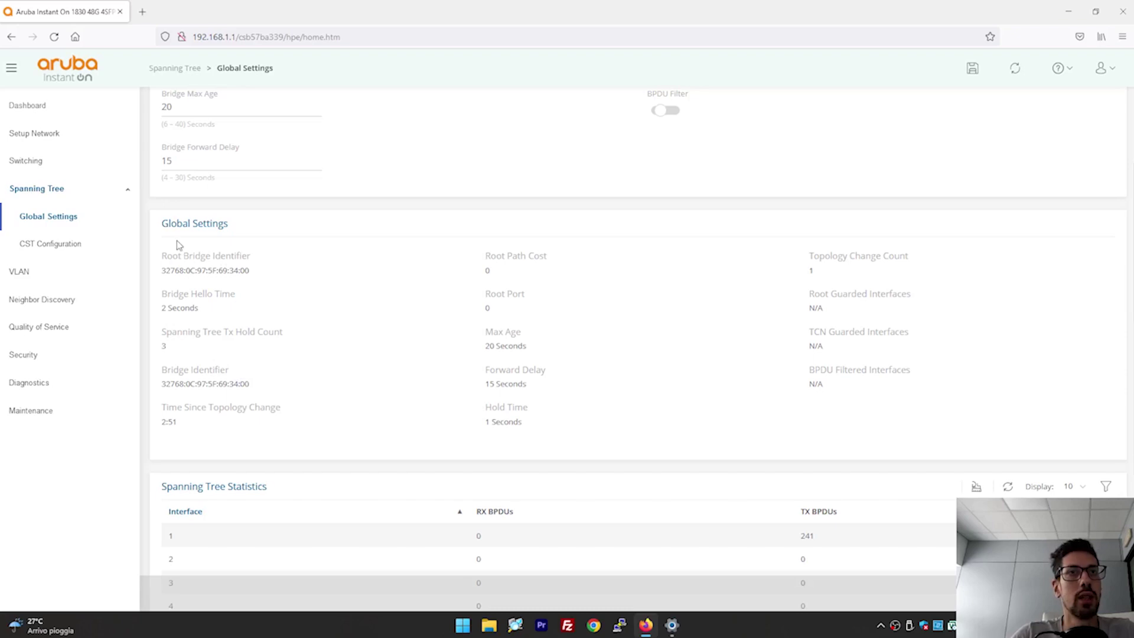
scroll(160, 254, up, 3)
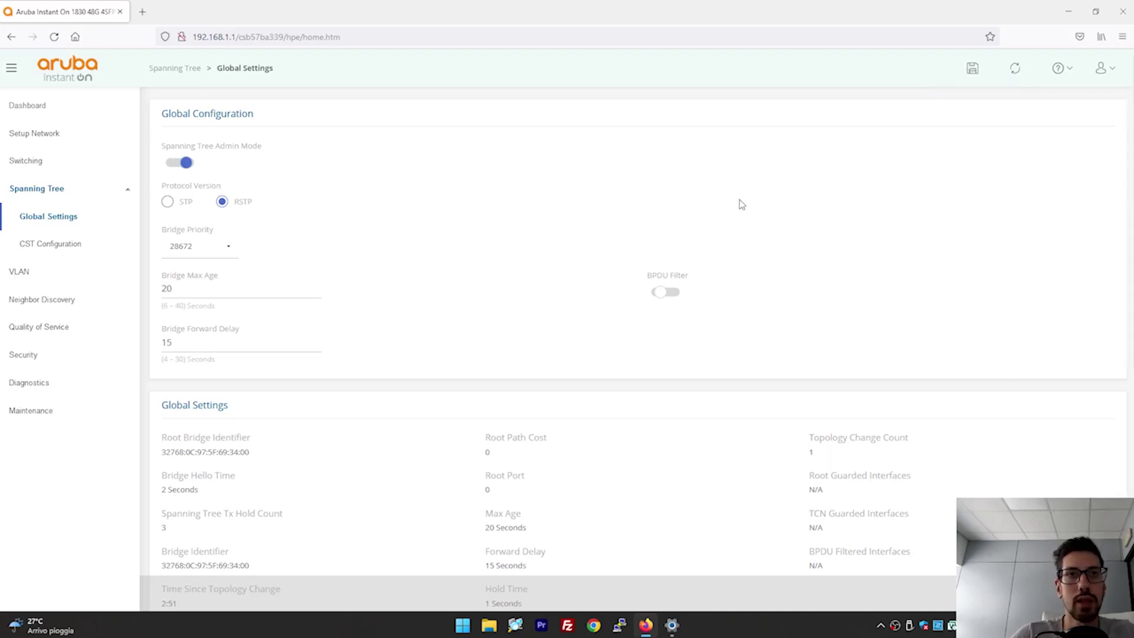
click(66, 275)
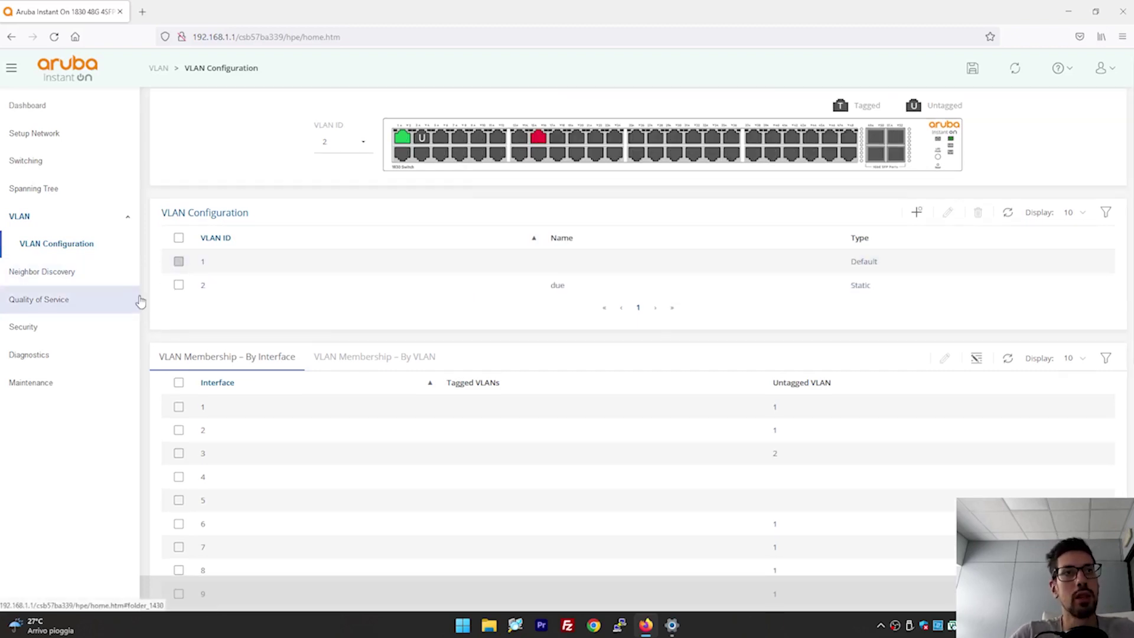
Visit Quality of Service, Denial of Service Protection, Diagnostics Logging and Ping pages.
click(83, 302)
click(79, 328)
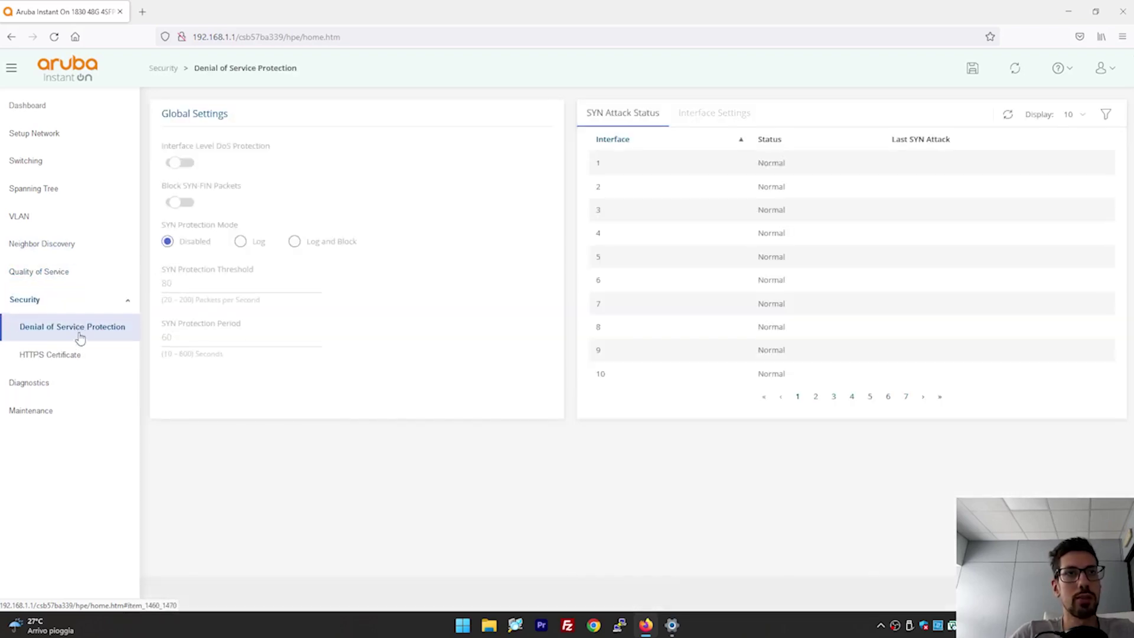
click(72, 389)
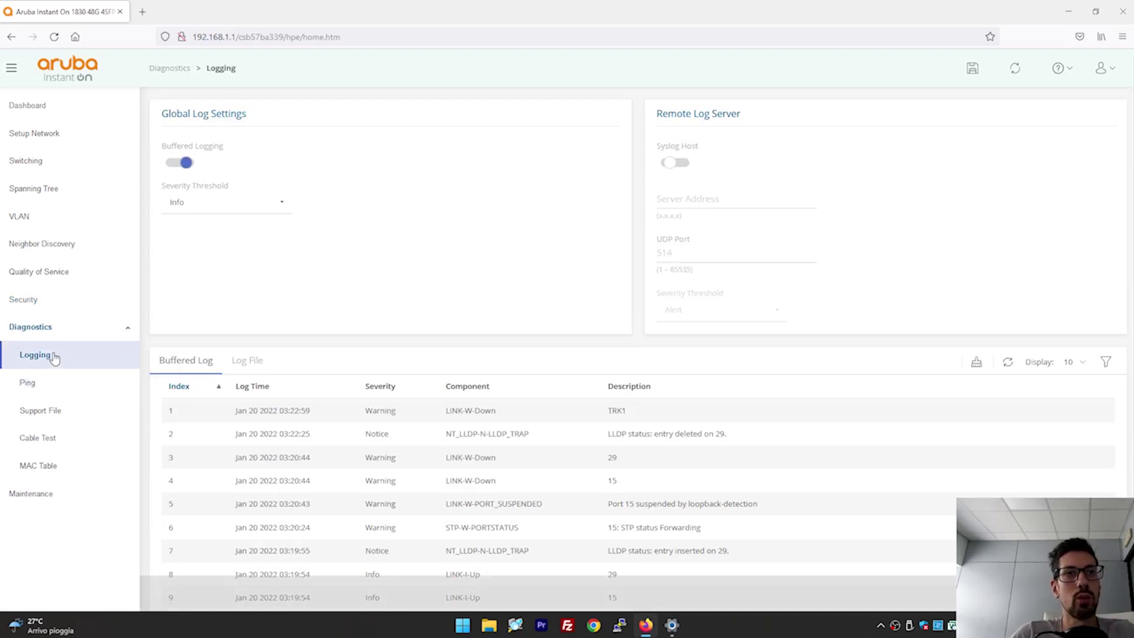
click(47, 390)
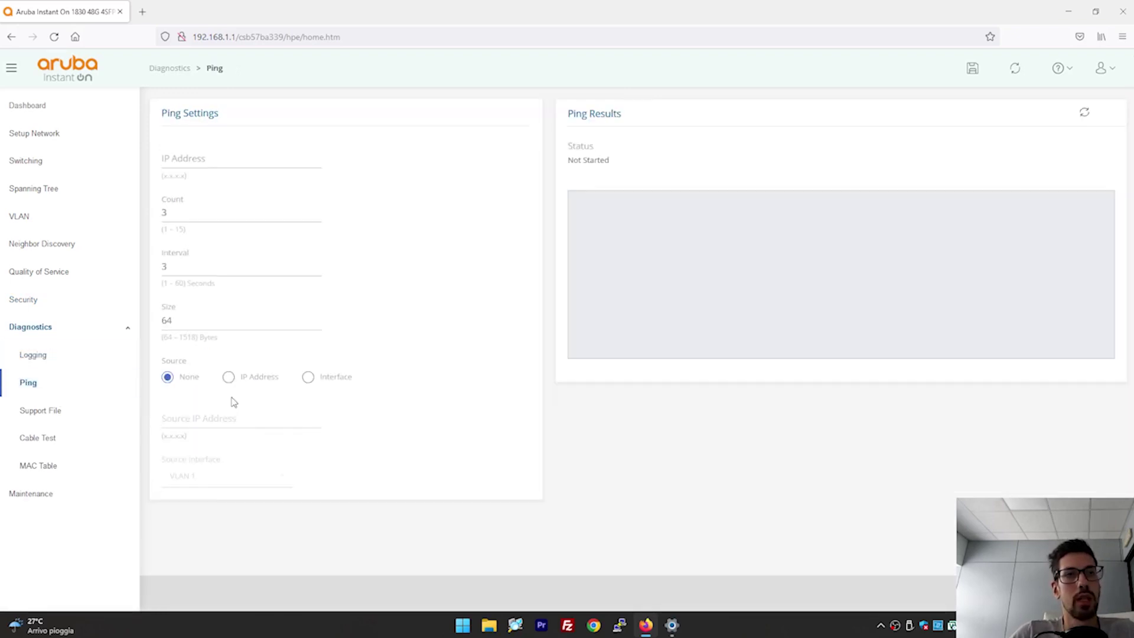
Open the MAC Address Table and highlight the learned device's MAC address.
click(45, 468)
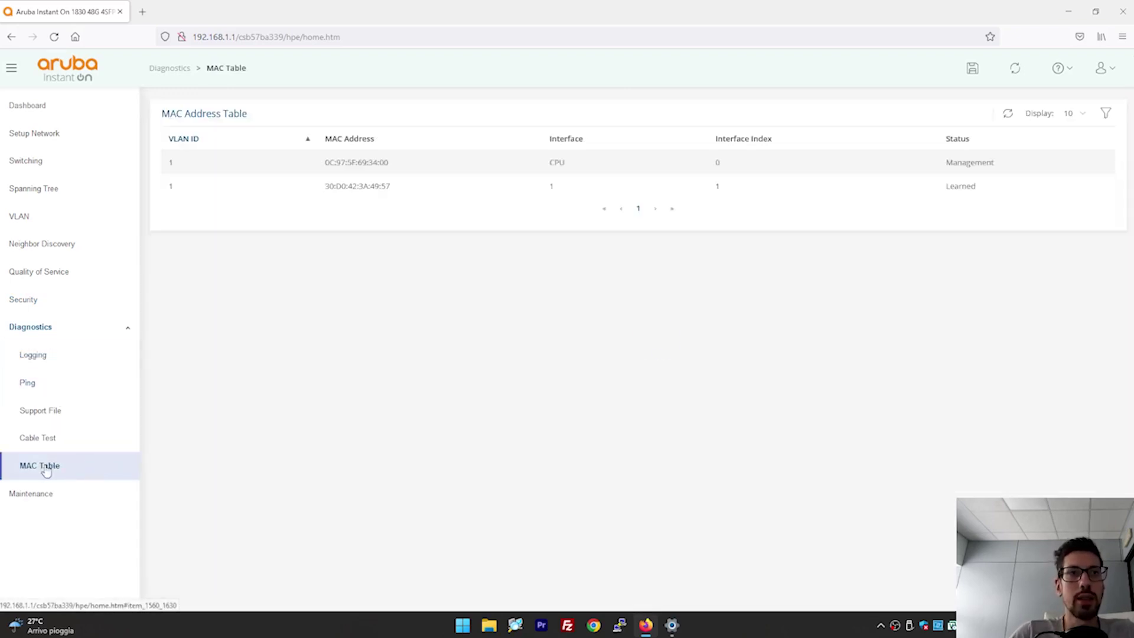
right_click(46, 469)
click(456, 390)
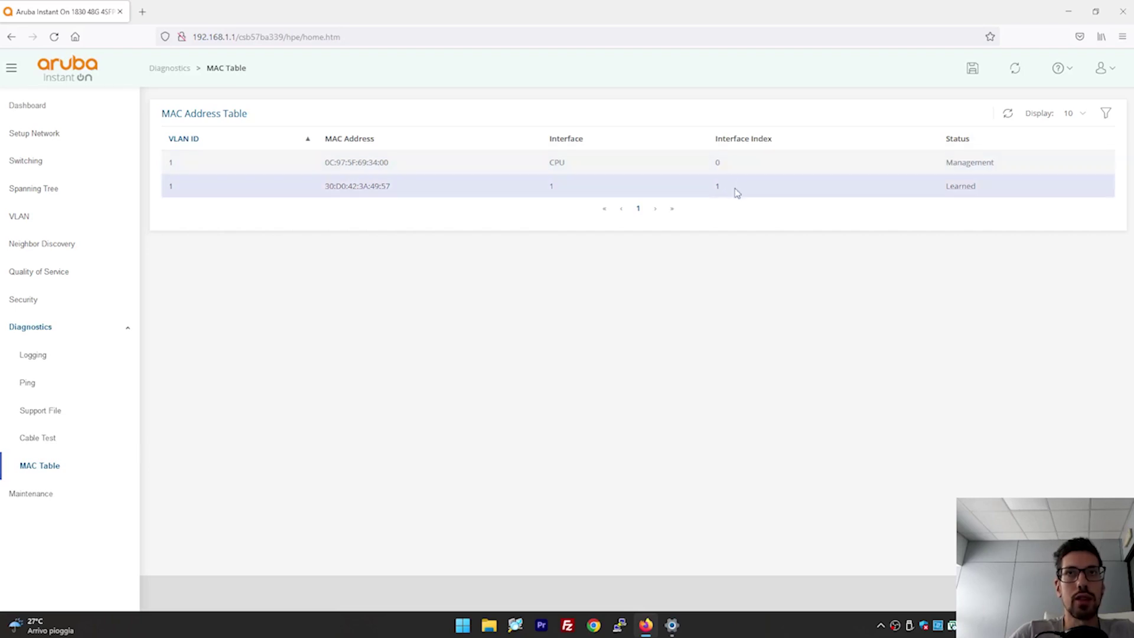
drag(391, 196, 322, 188)
click(410, 309)
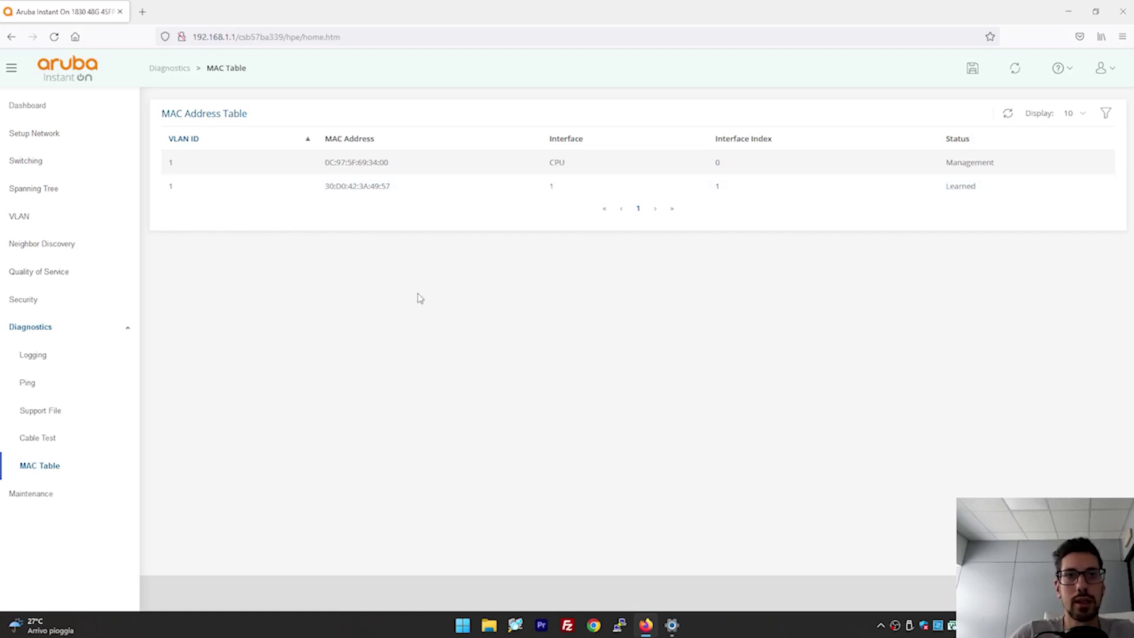
Show column filter boxes, trying VLAN ID, Interface, Interface Index and MAC filters left empty.
click(1104, 115)
right_click(1110, 159)
click(431, 163)
click(208, 168)
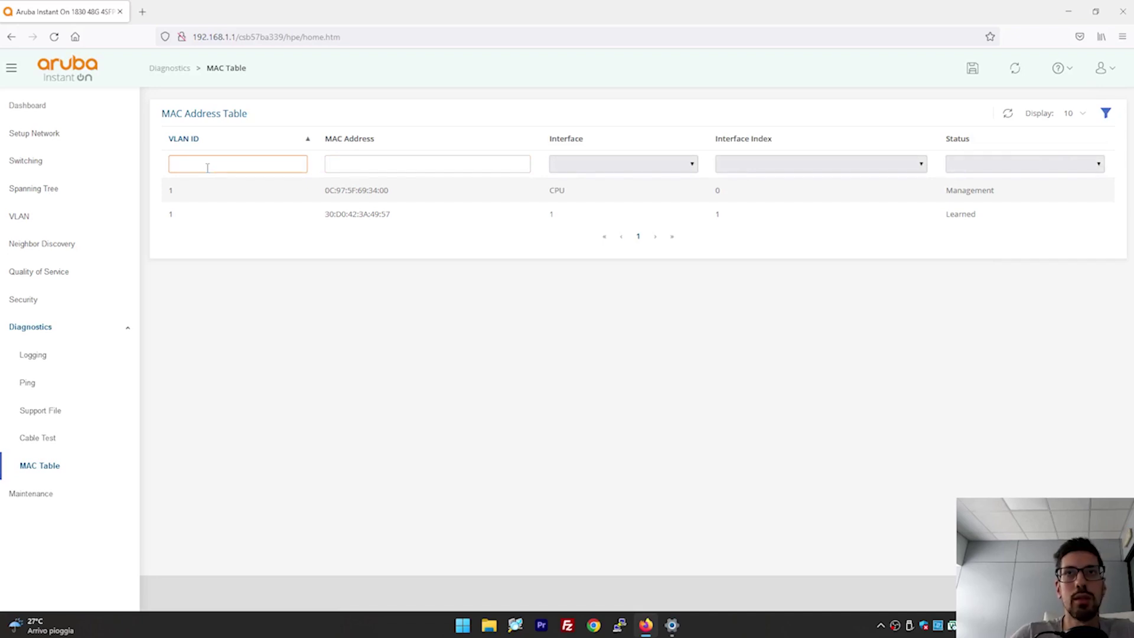
click(617, 168)
click(677, 169)
click(754, 167)
click(754, 170)
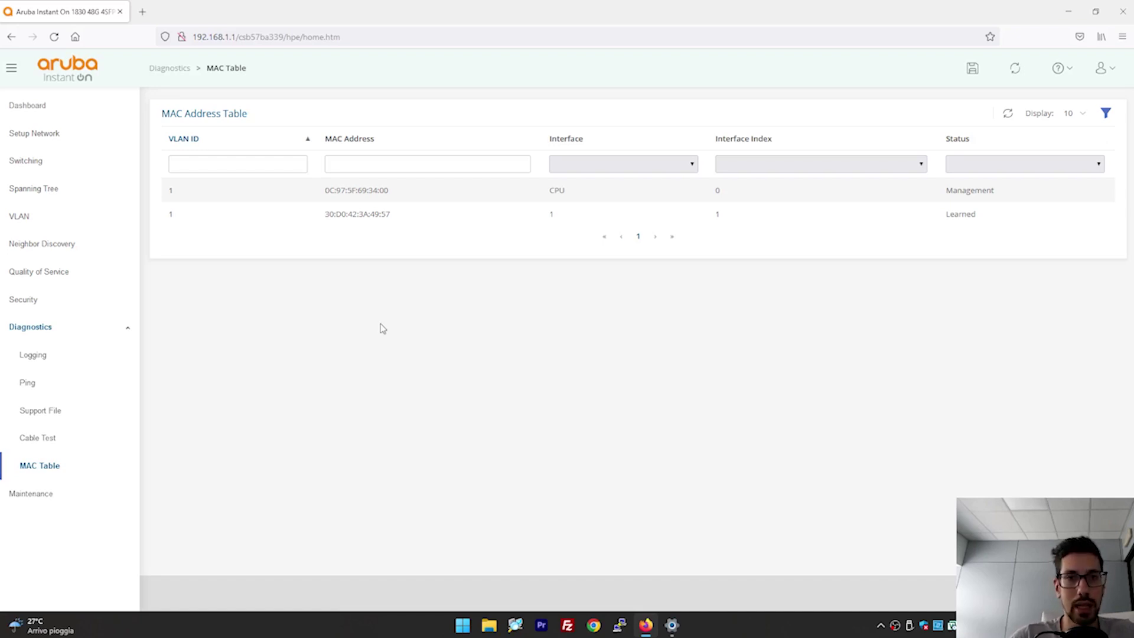
click(364, 161)
click(519, 213)
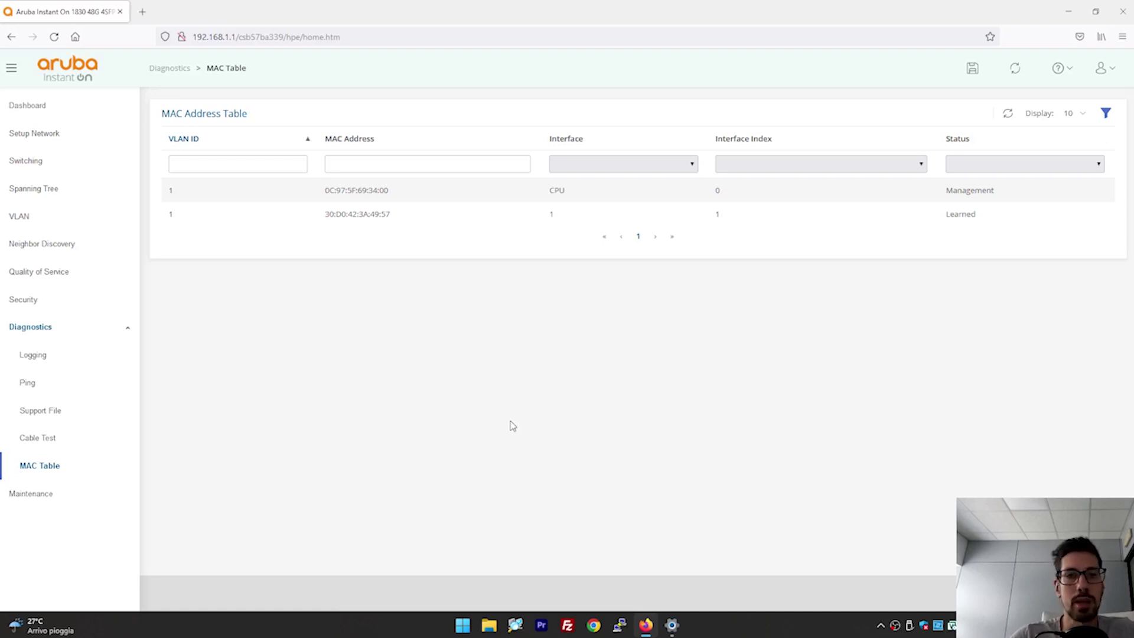
click(115, 494)
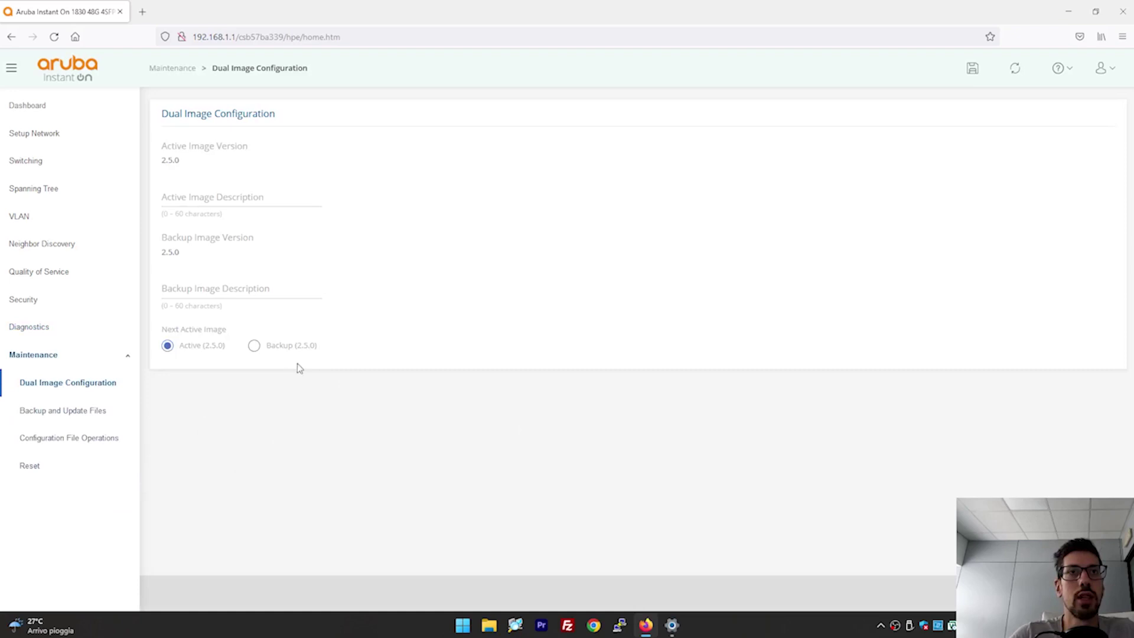
Browse Backup and Update Files, Reset and Factory Defaults pages, then return to Dashboard.
click(81, 420)
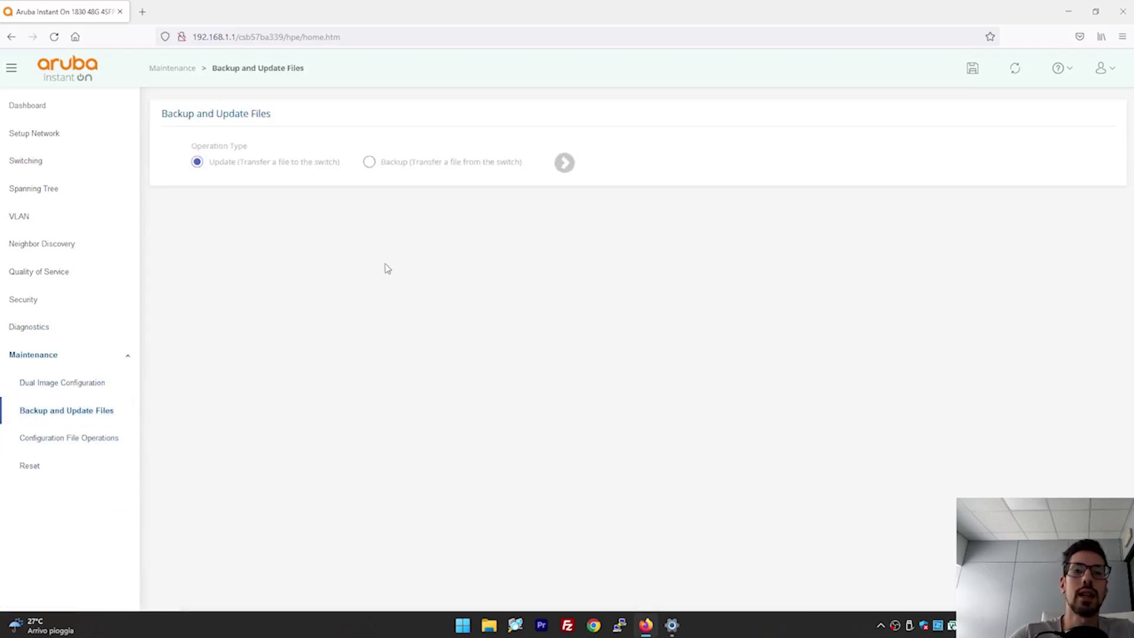
click(369, 164)
click(198, 163)
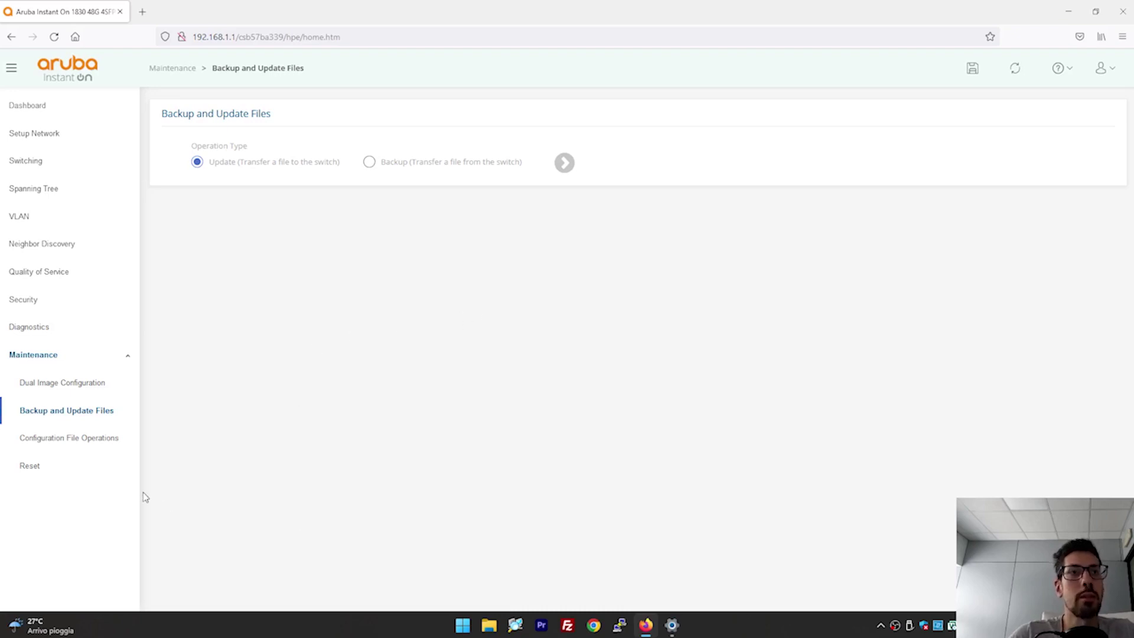
click(94, 467)
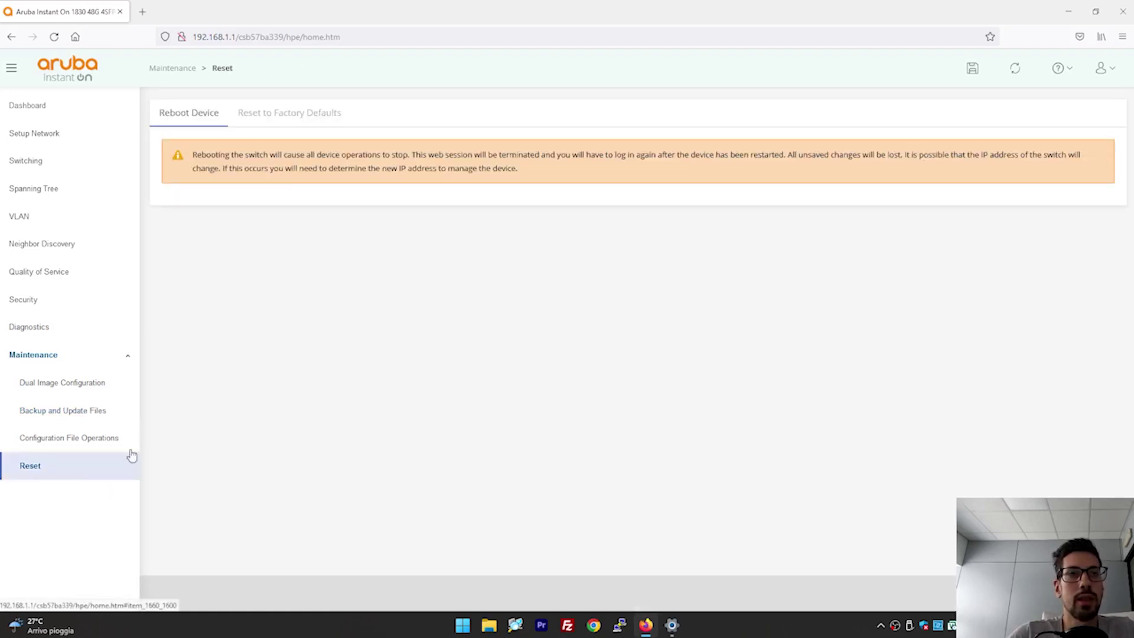
click(258, 117)
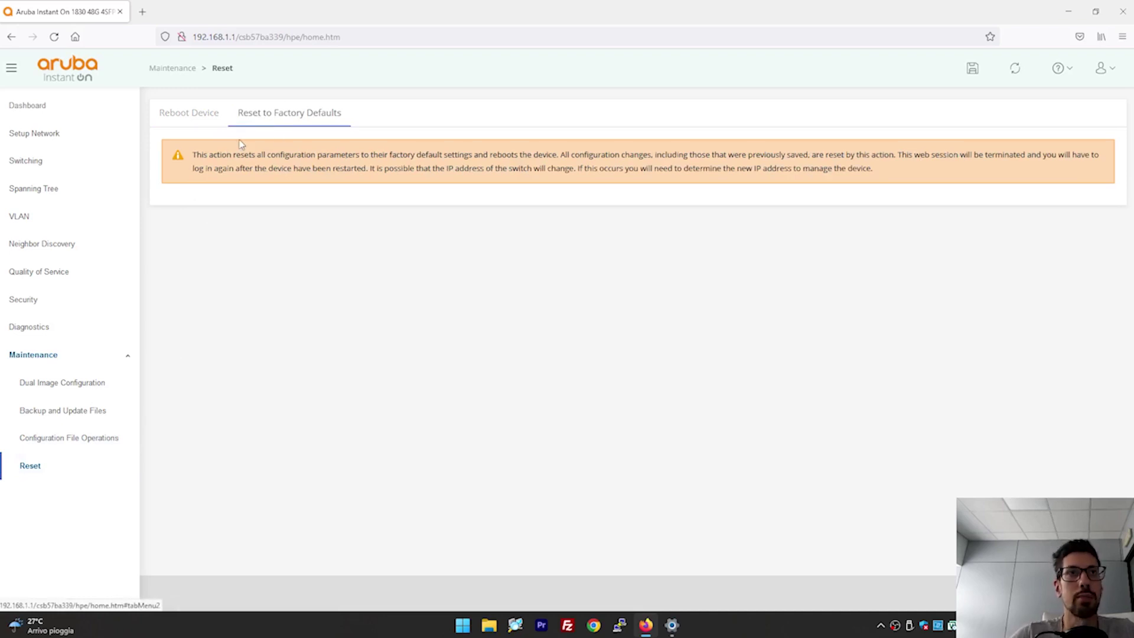
click(106, 106)
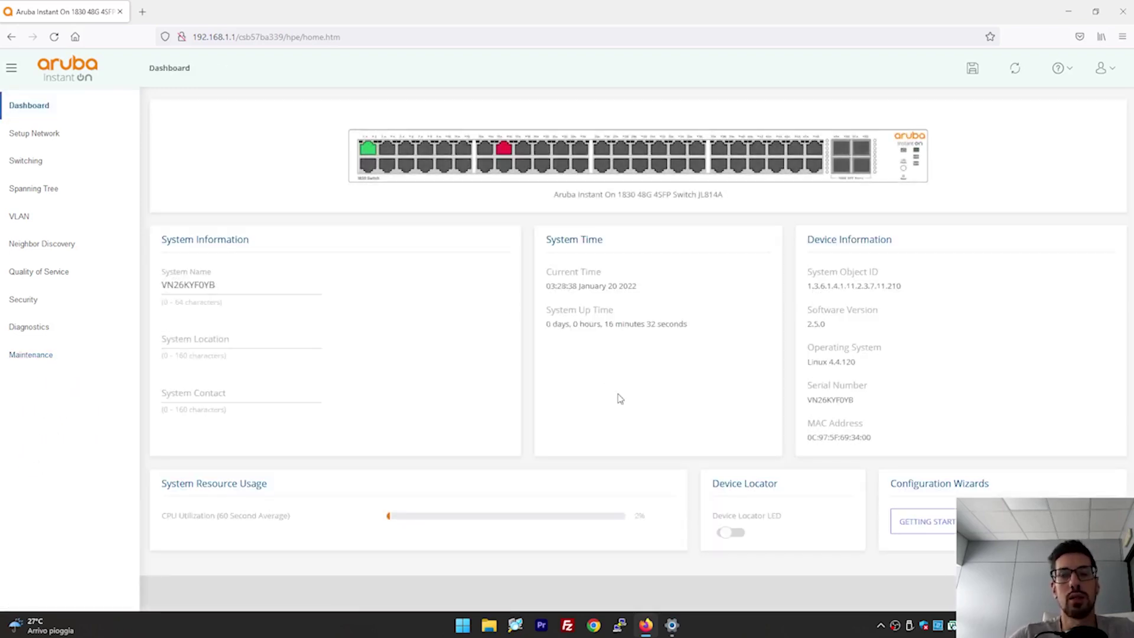